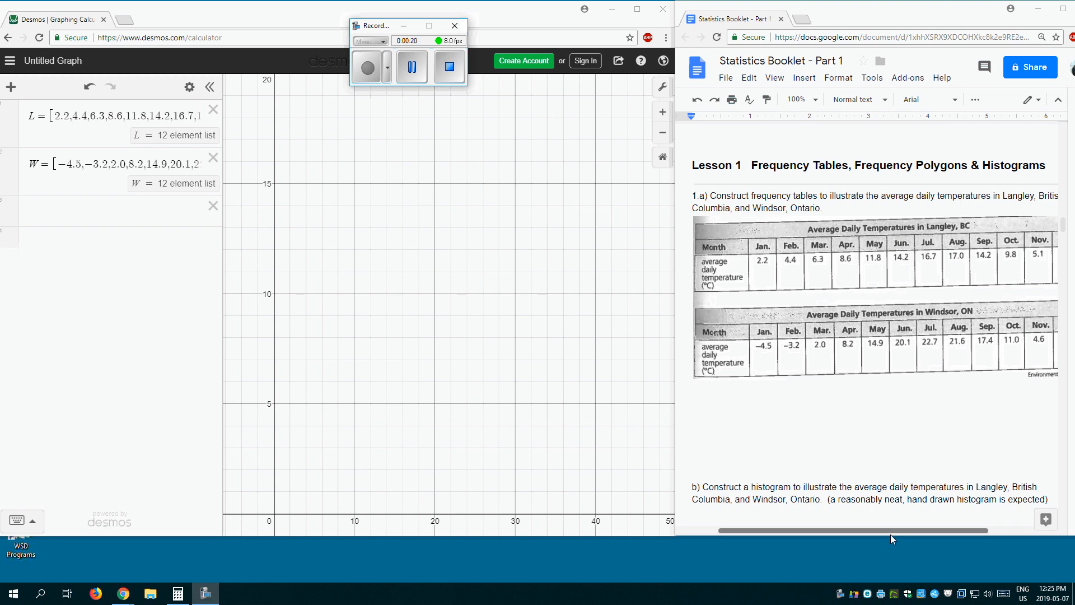
- Bring the December temperatures in the booklet tables into view and plot a histogram of list L in the empty expression
{"action": "left_click_drag", "start_coordinate": [891, 532], "coordinate": [899, 529]}
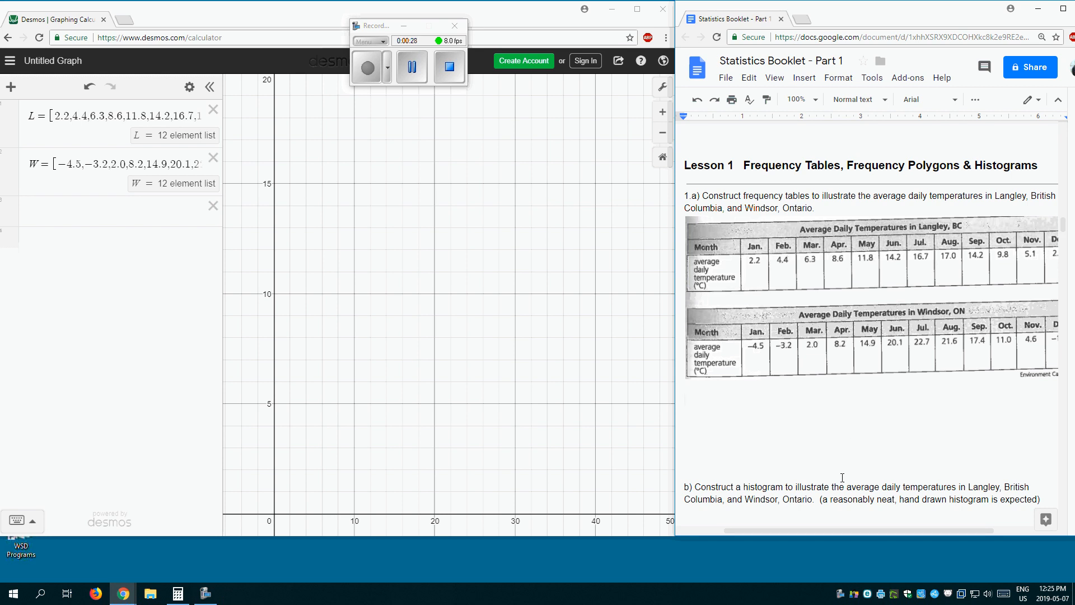
{"action": "left_click_drag", "start_coordinate": [892, 532], "coordinate": [901, 531]}
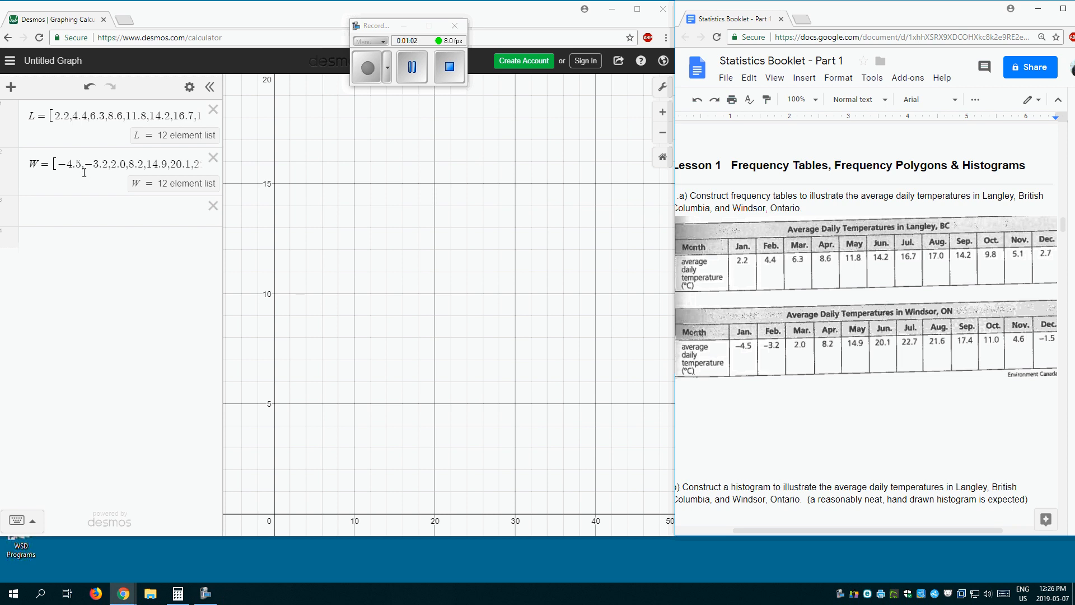
{"action": "left_click", "coordinate": [153, 212]}
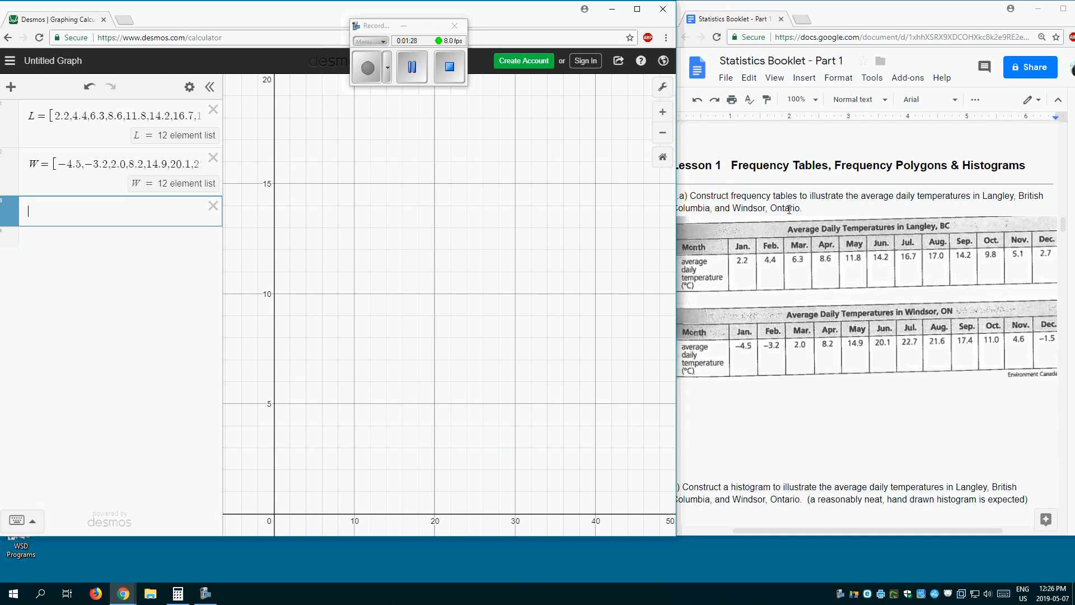
{"action": "type", "text": "hi"}
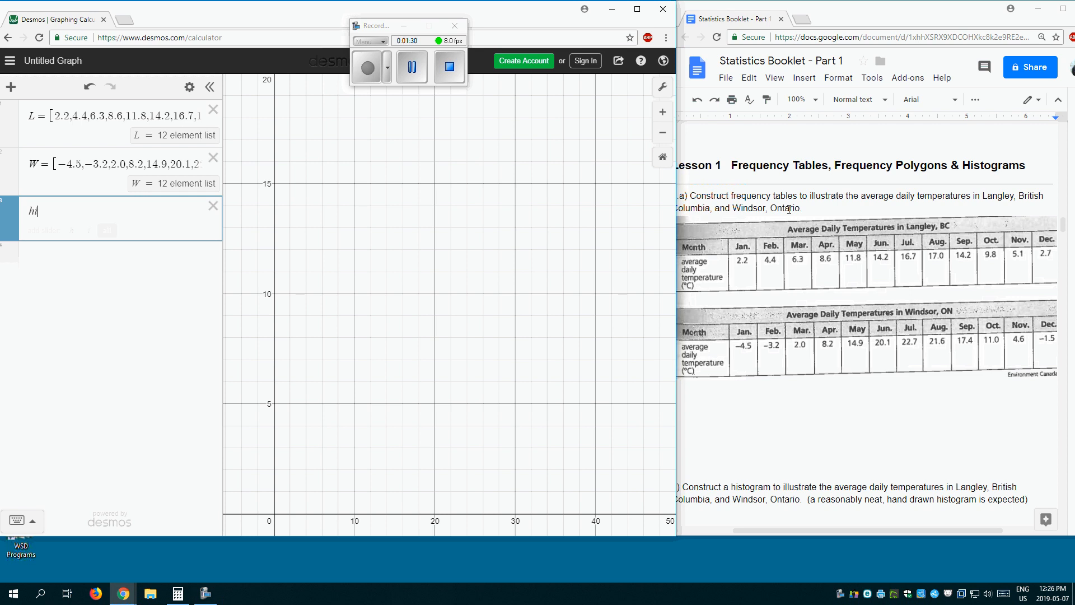
{"action": "type", "text": "stgram"}
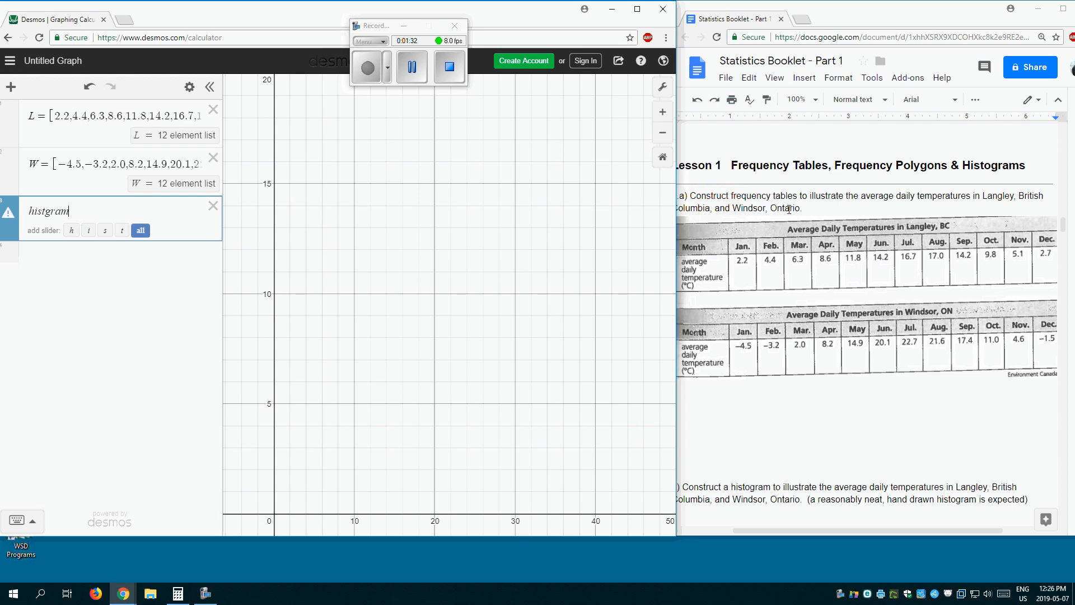
{"action": "type", "text": "("}
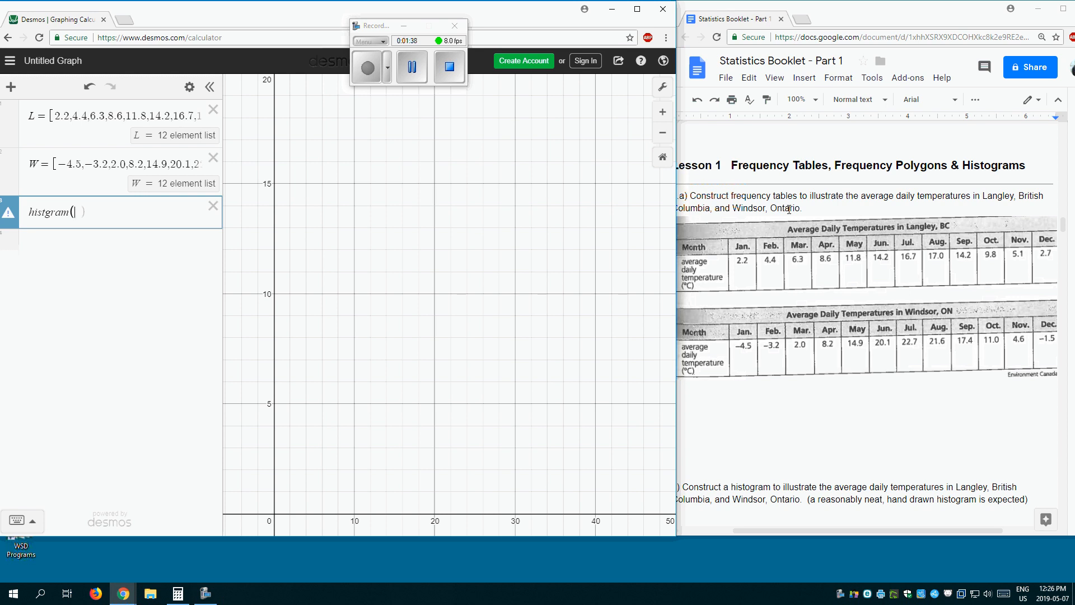
{"action": "key", "text": "BackSpace"}
{"action": "key", "text": "BackSpace"}
{"action": "key", "text": "BackSpace"}
{"action": "key", "text": "BackSpace"}
{"action": "key", "text": "BackSpace"}
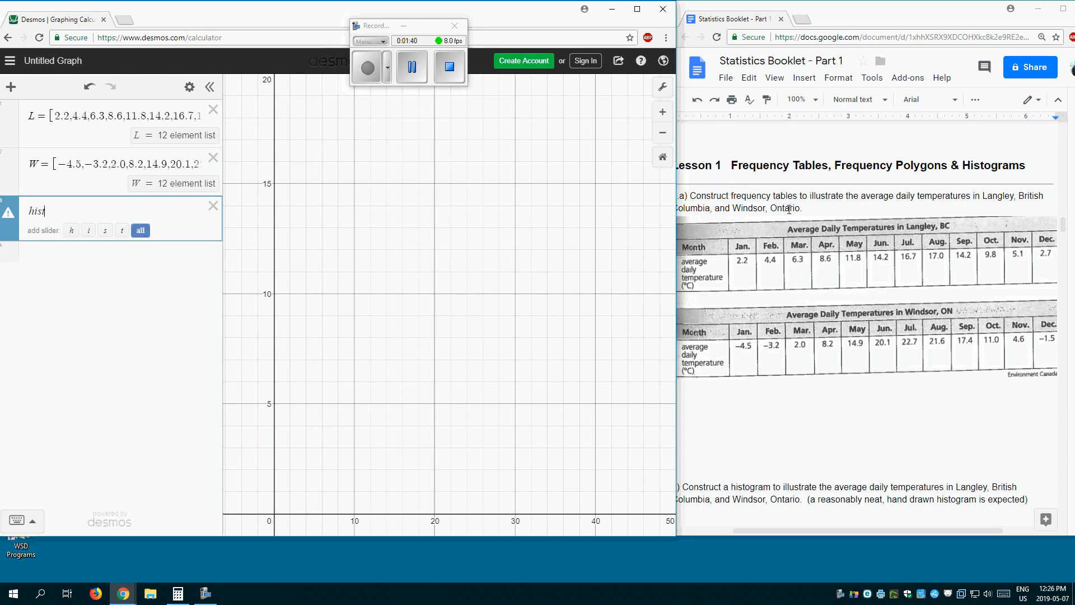
{"action": "type", "text": "ogram"}
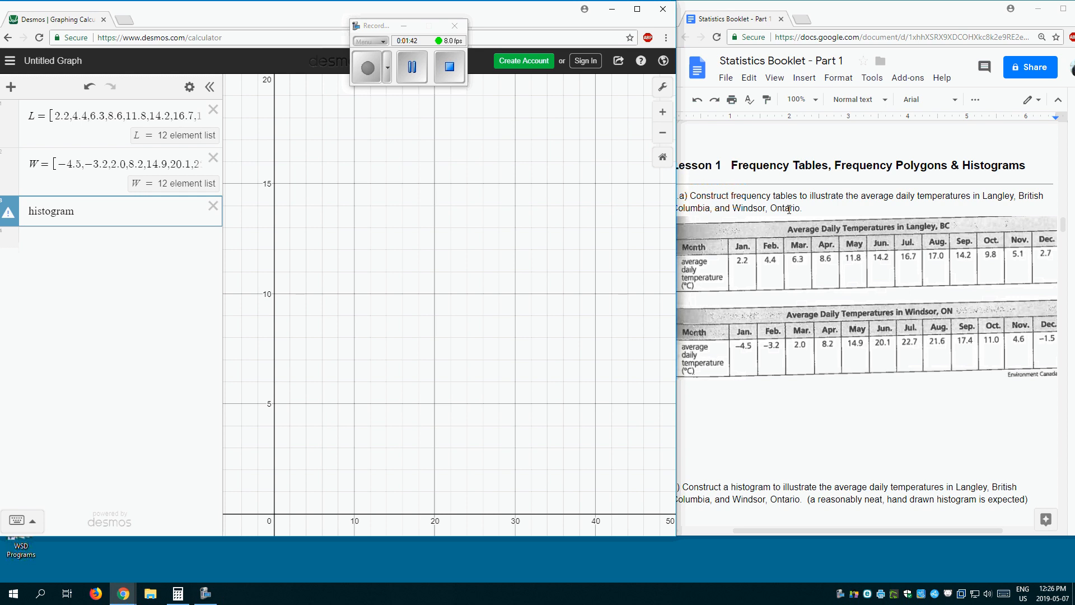
{"action": "type", "text": "("}
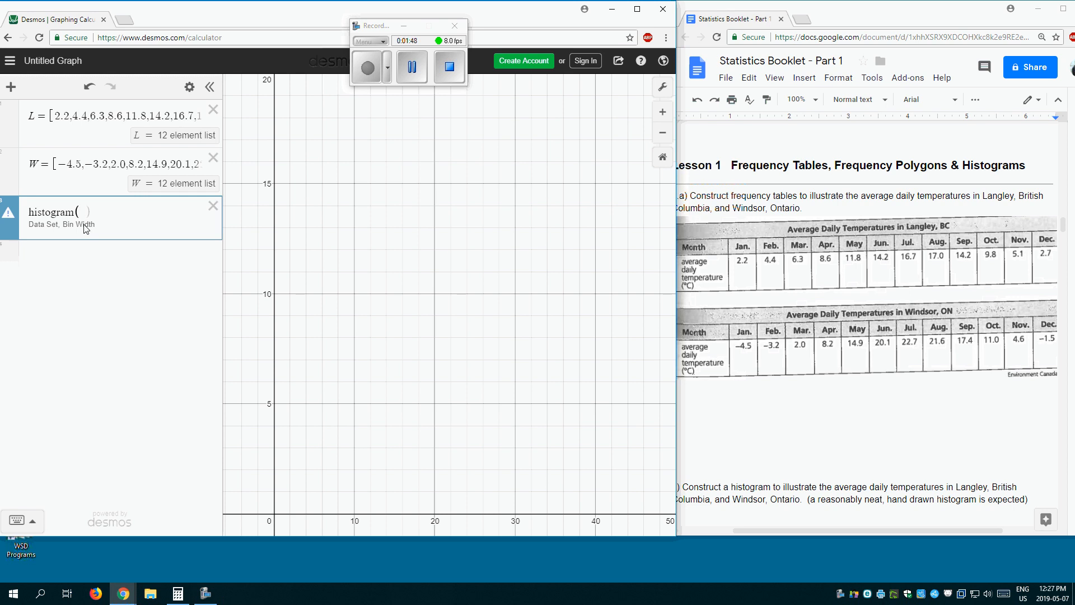
{"action": "type", "text": "L"}
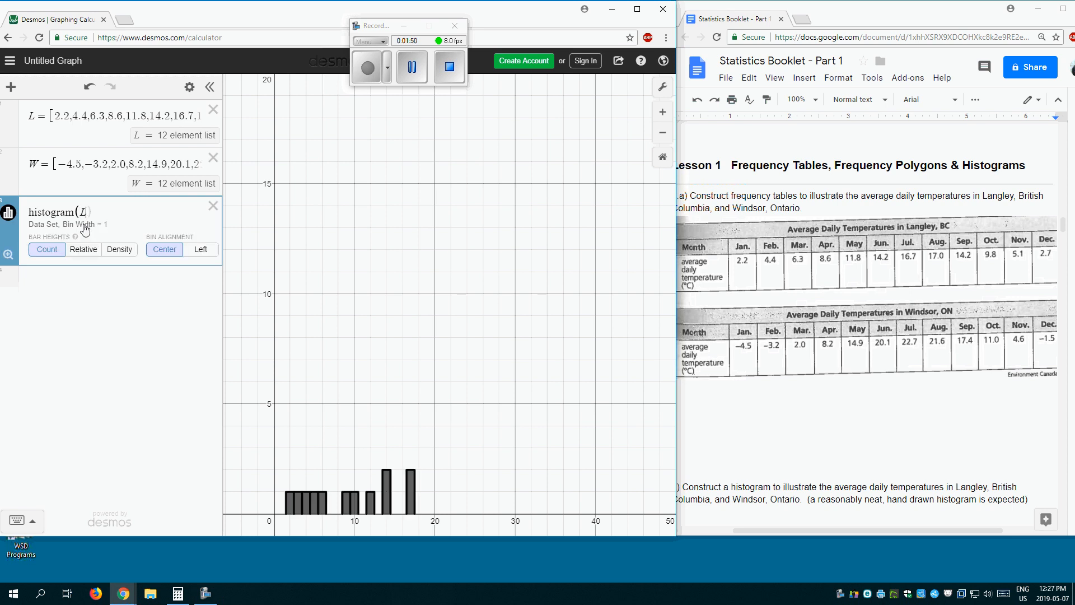
- Set the L histogram's bin width to 5 and its bin alignment to Left
{"action": "type", "text": ","}
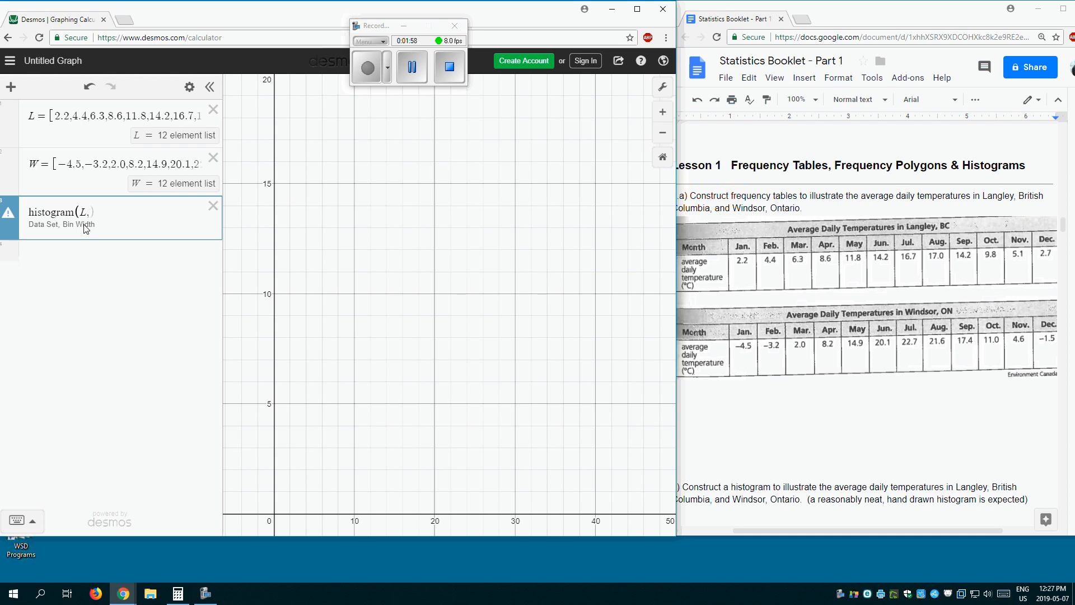
{"action": "type", "text": ",5"}
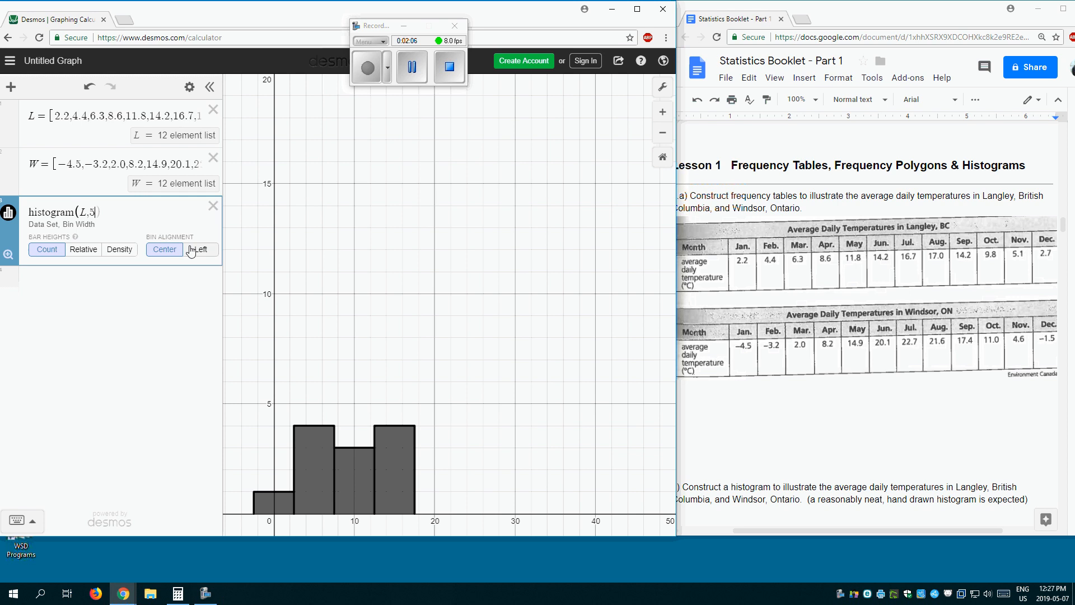
{"action": "left_click", "coordinate": [208, 255]}
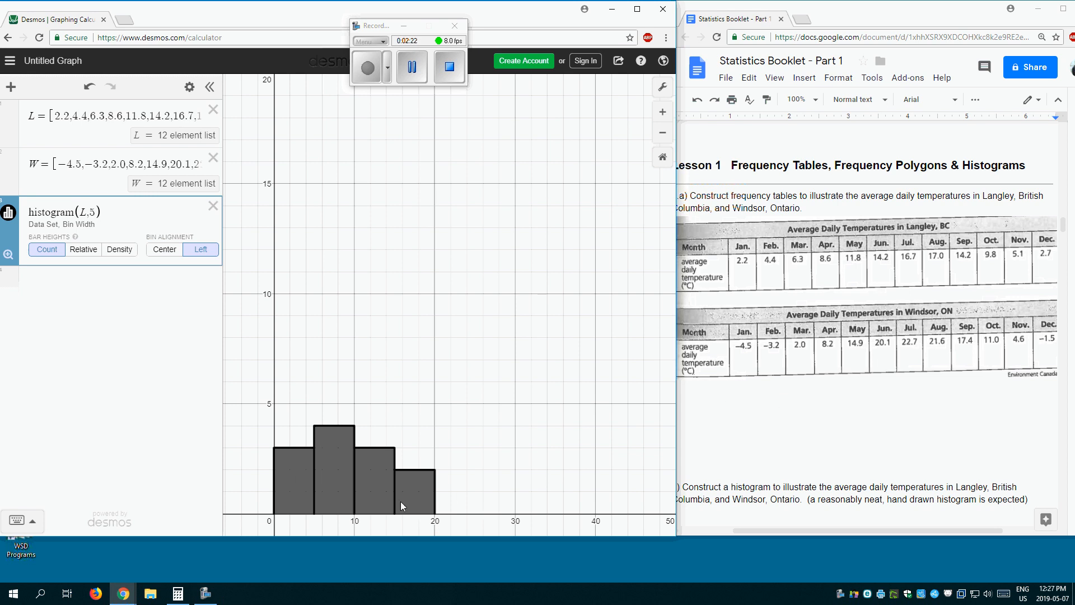
- Plot a histogram of list W with bin width 5 and Left bin alignment in a new expression
{"action": "left_click", "coordinate": [40, 285]}
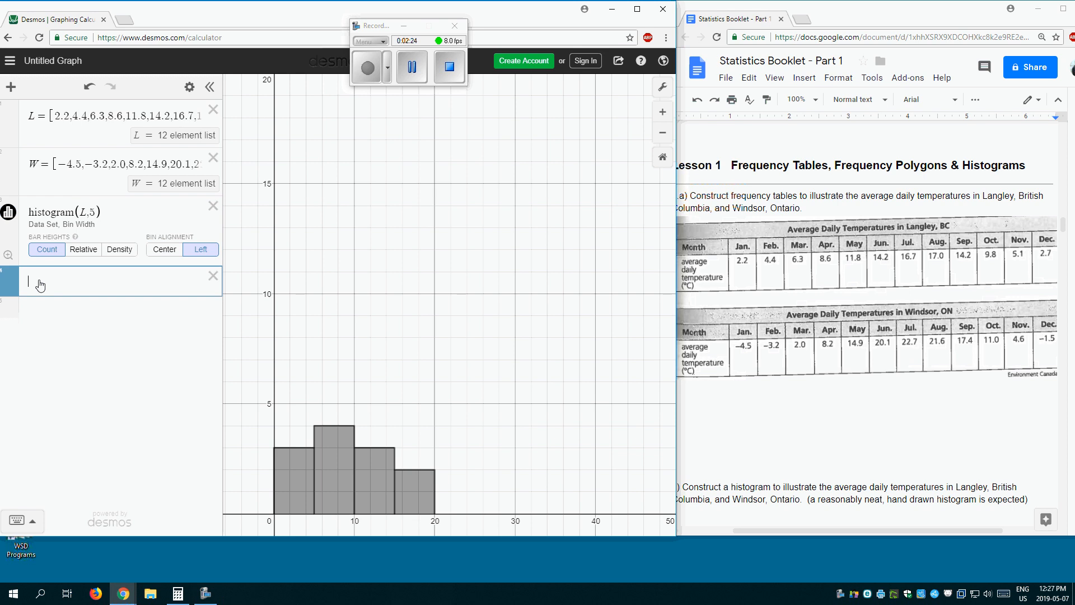
{"action": "type", "text": "histo"}
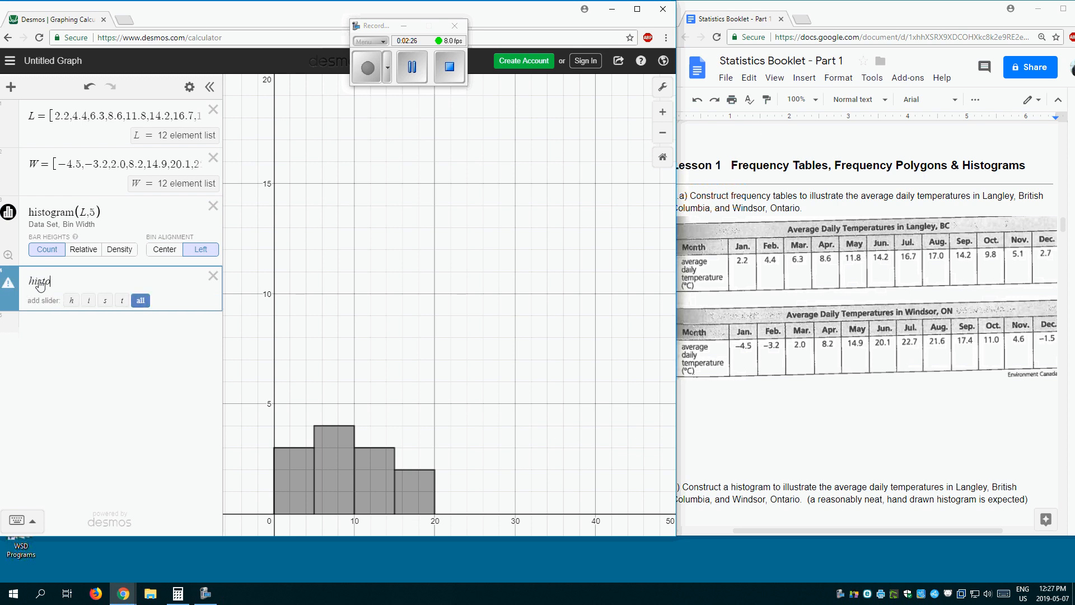
{"action": "type", "text": "gram"}
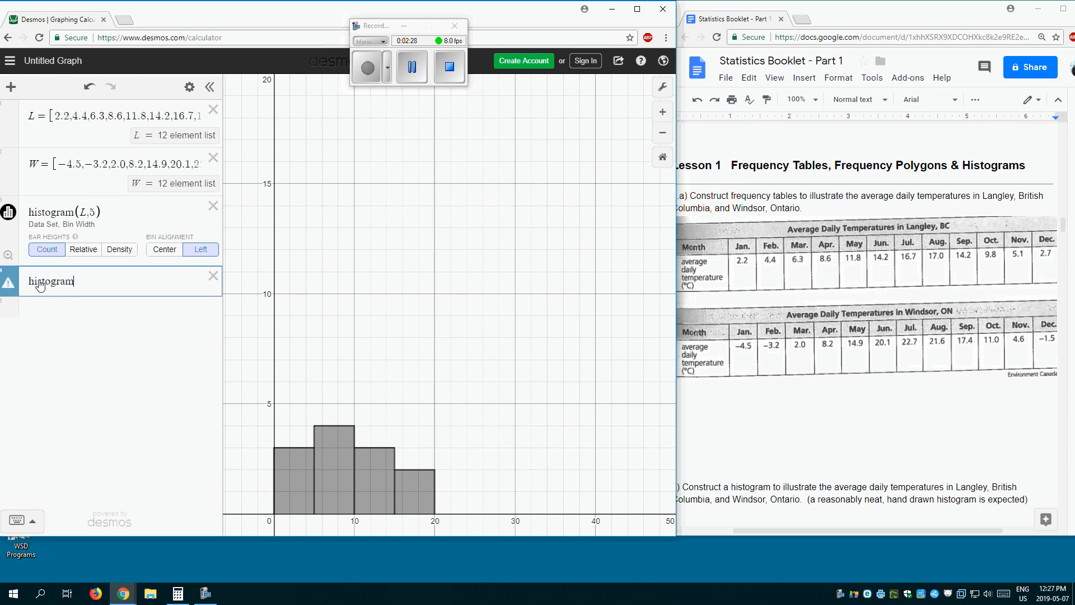
{"action": "type", "text": "("}
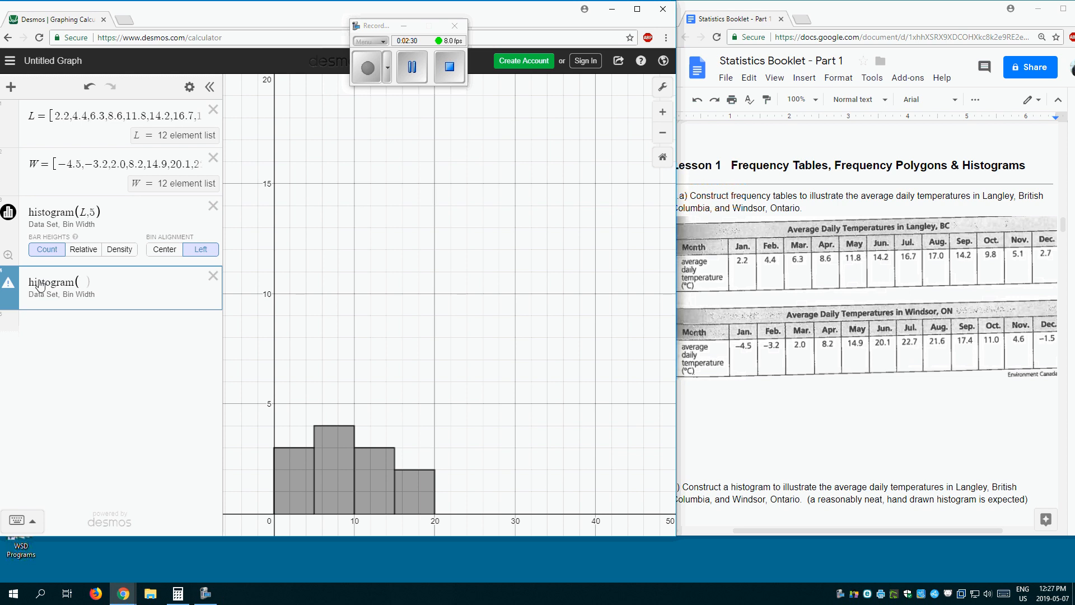
{"action": "type", "text": "W,5"}
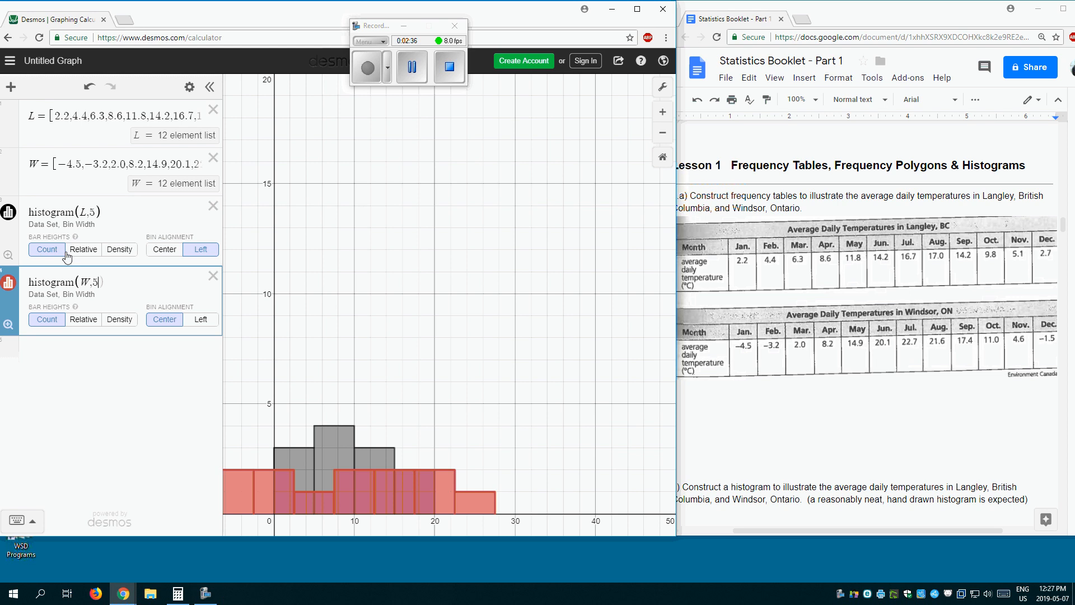
{"action": "left_click", "coordinate": [202, 320]}
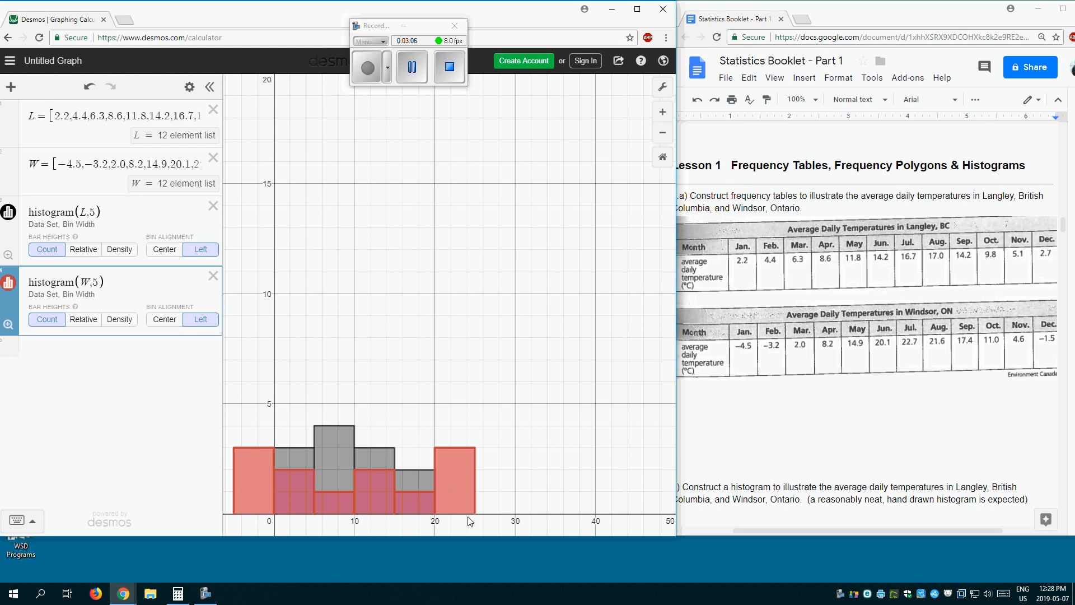
- Set the graph's x-axis maximum to 30 and its y-axis maximum to 7
{"action": "left_click", "coordinate": [664, 87]}
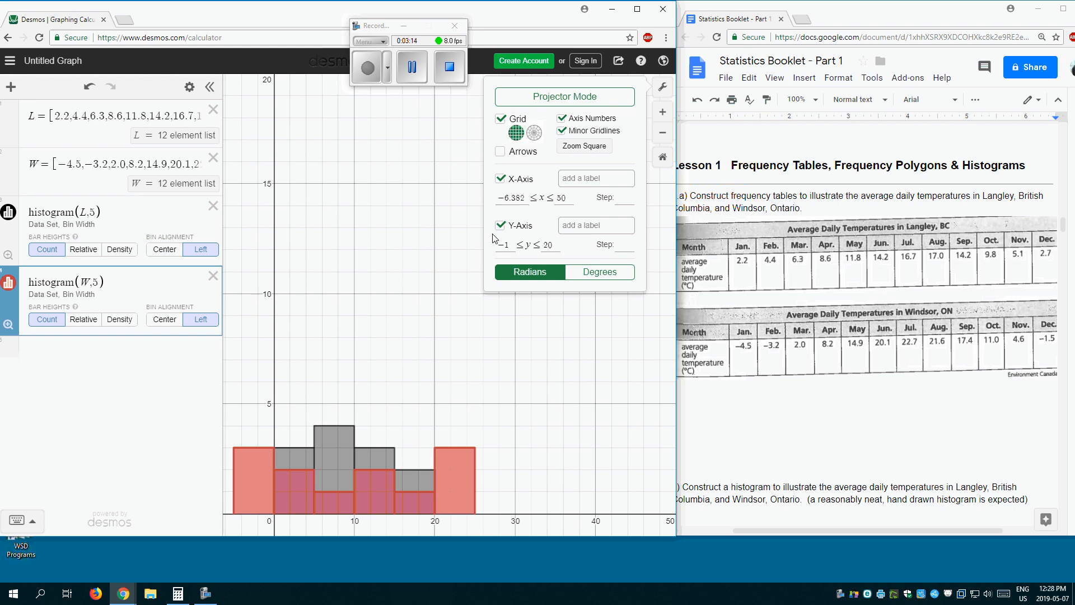
{"action": "left_click", "coordinate": [563, 197]}
{"action": "left_click", "coordinate": [367, 74]}
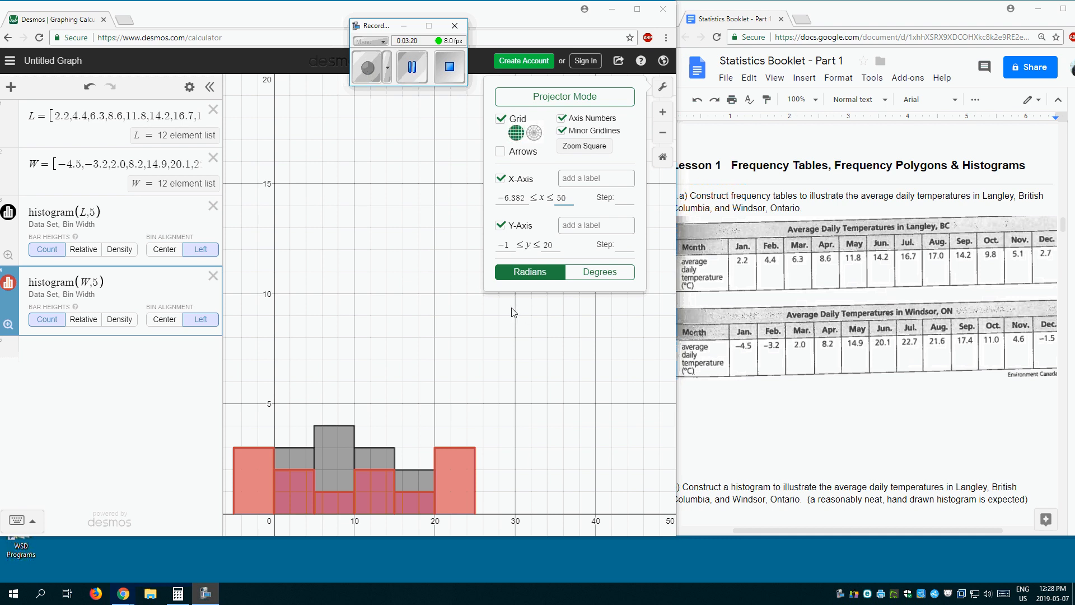
{"action": "double_click", "coordinate": [570, 197]}
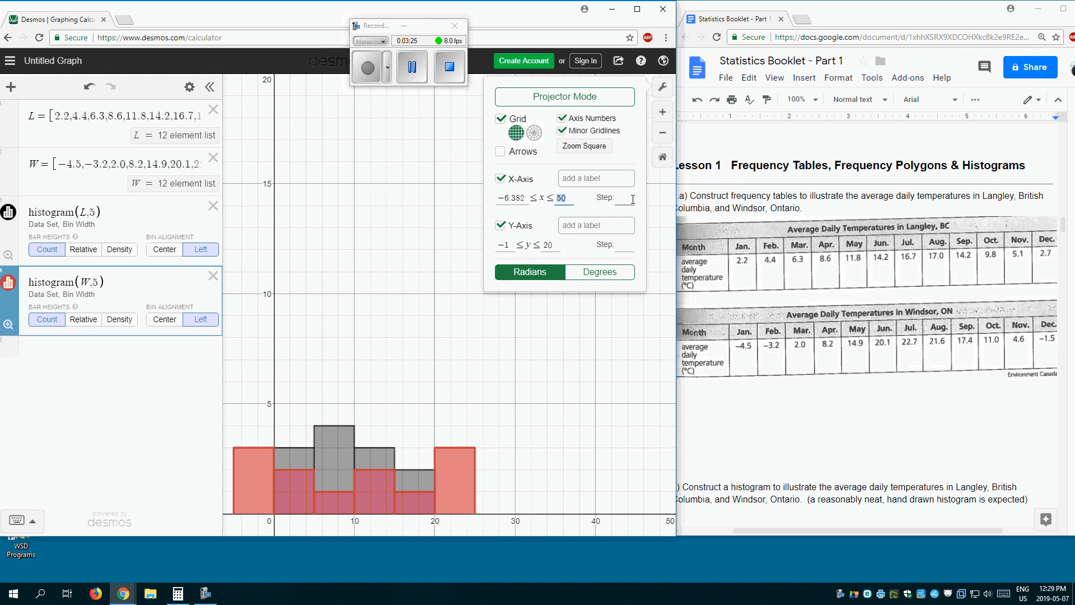
{"action": "type", "text": "30"}
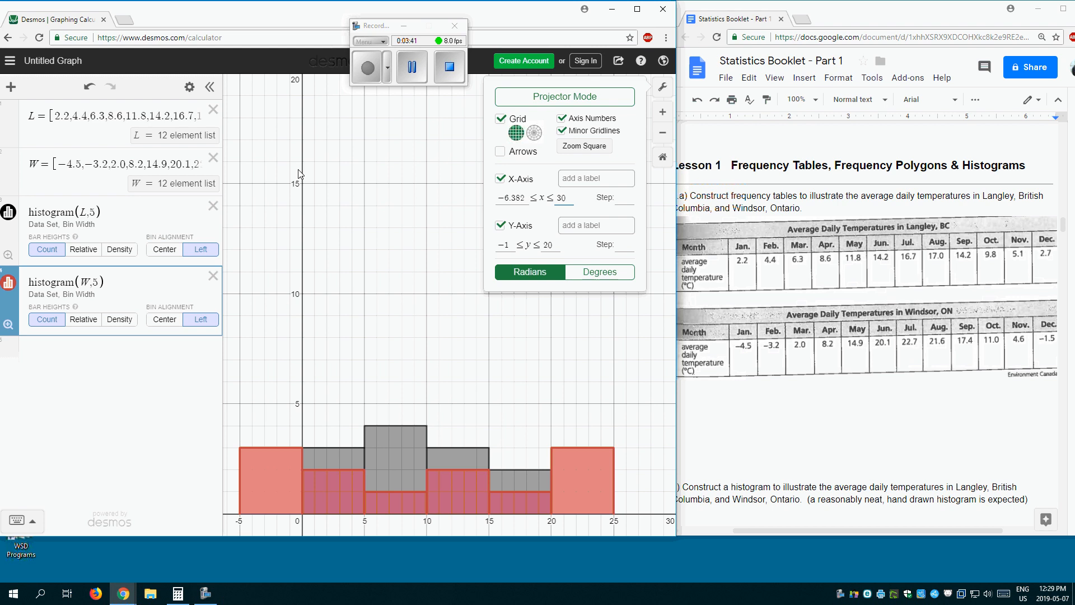
{"action": "double_click", "coordinate": [549, 246]}
{"action": "type", "text": "7"}
{"action": "left_click", "coordinate": [414, 165]}
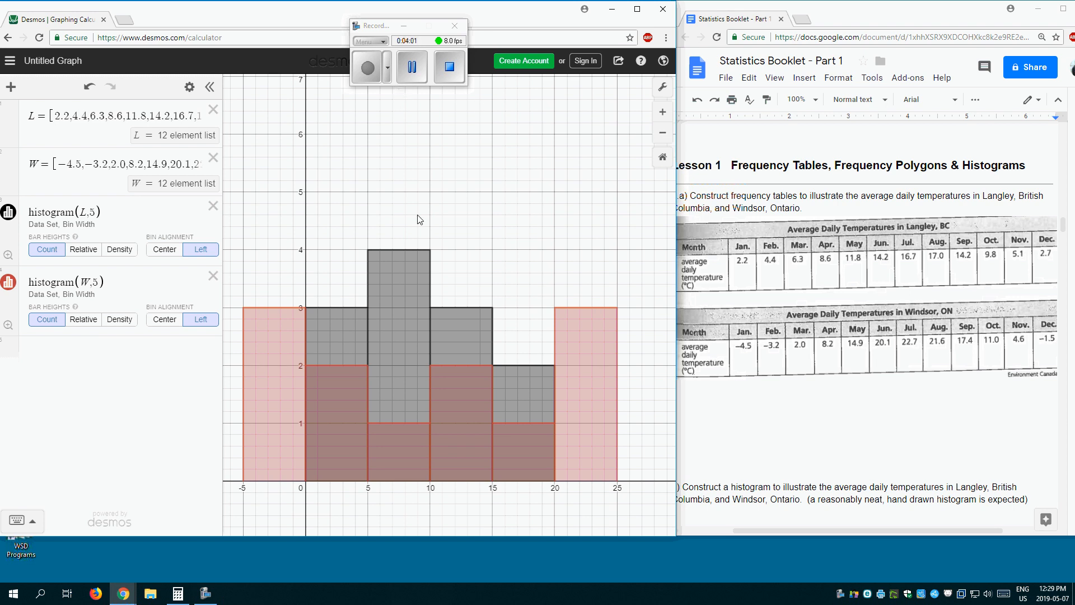
- View the L histogram on its own, and leave only the W histogram displayed
{"action": "left_click", "coordinate": [9, 282]}
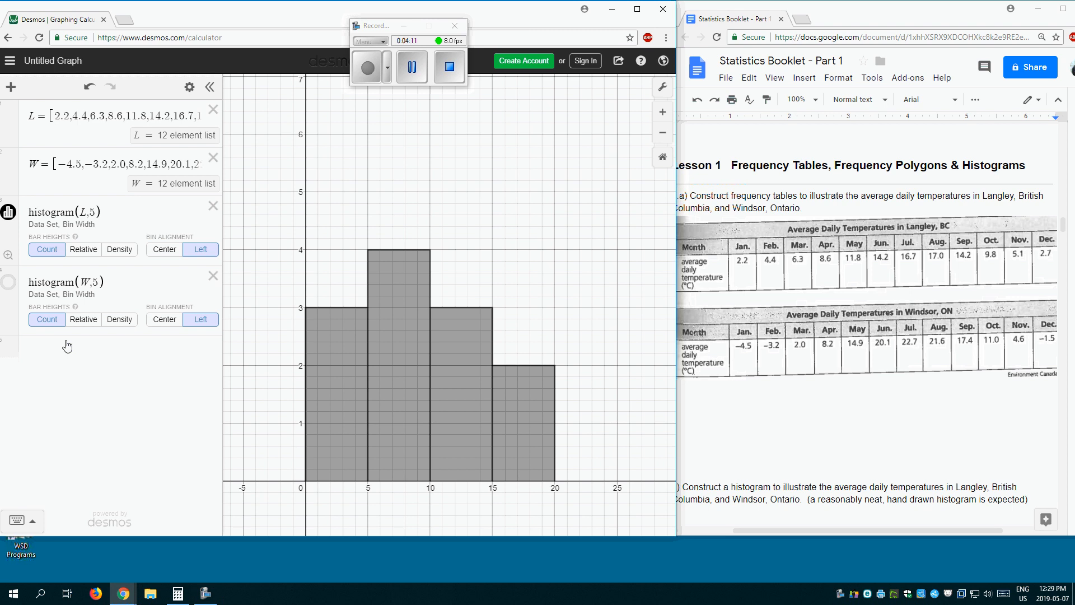
{"action": "left_click", "coordinate": [8, 282]}
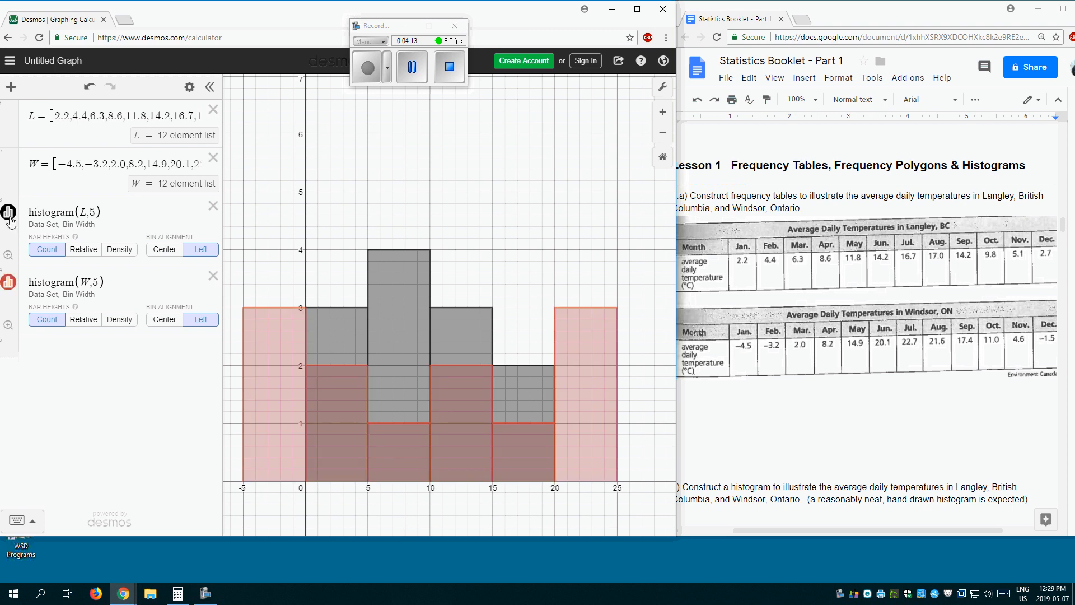
{"action": "left_click", "coordinate": [9, 218]}
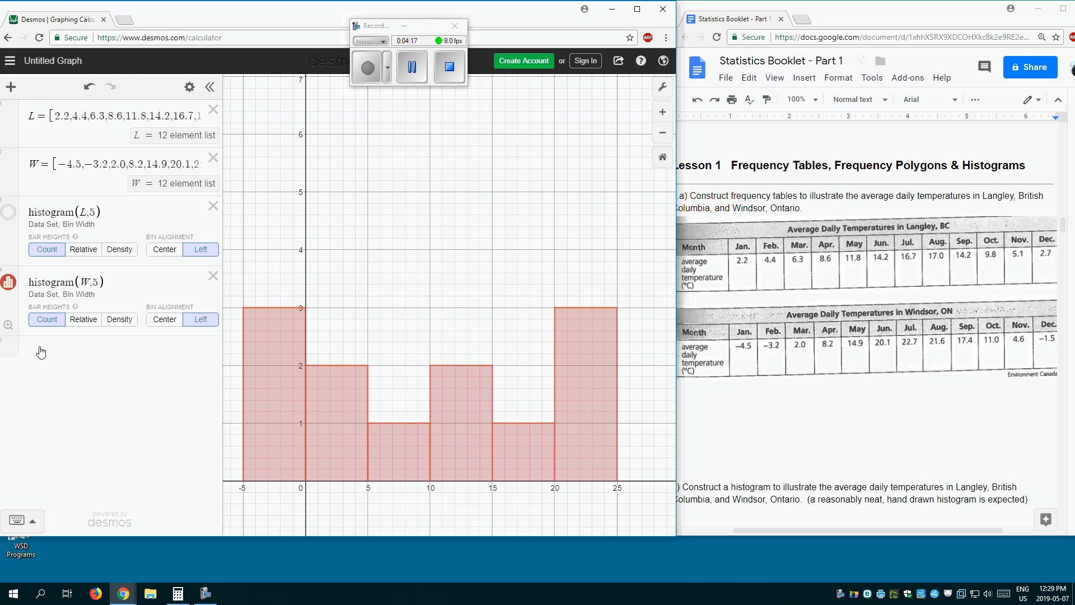
- Add a table to the expression list and move it below the W histogram
{"action": "left_click", "coordinate": [11, 87]}
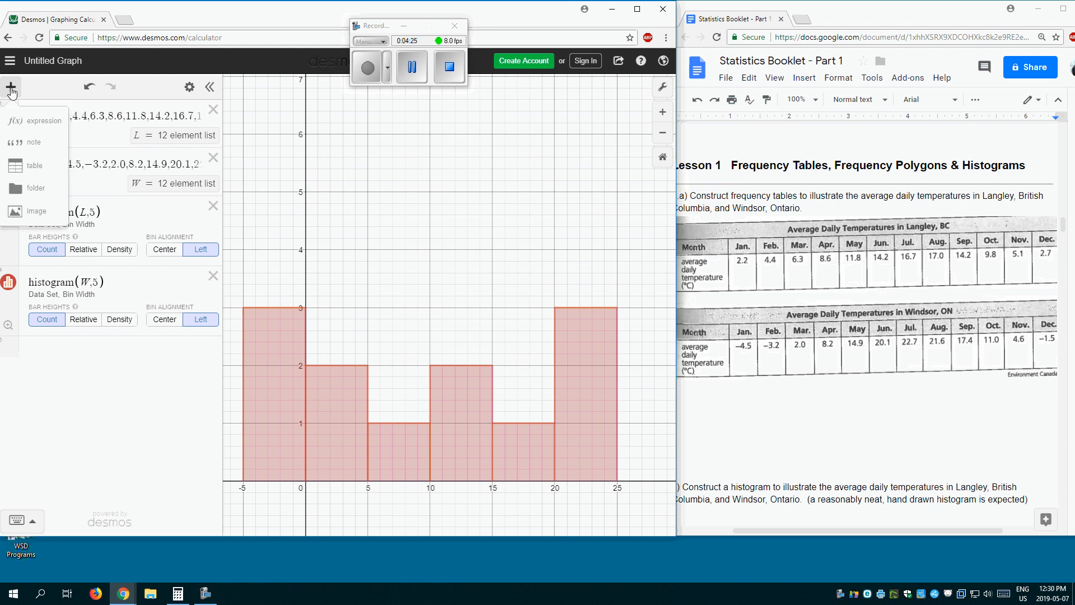
{"action": "left_click", "coordinate": [32, 165]}
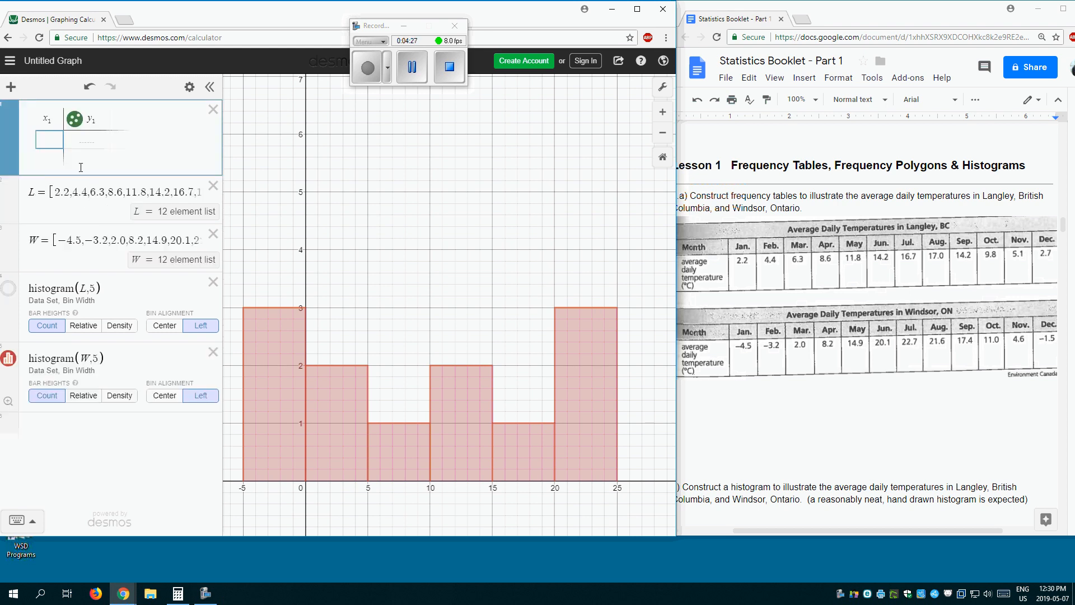
{"action": "left_click_drag", "start_coordinate": [11, 123], "coordinate": [11, 362]}
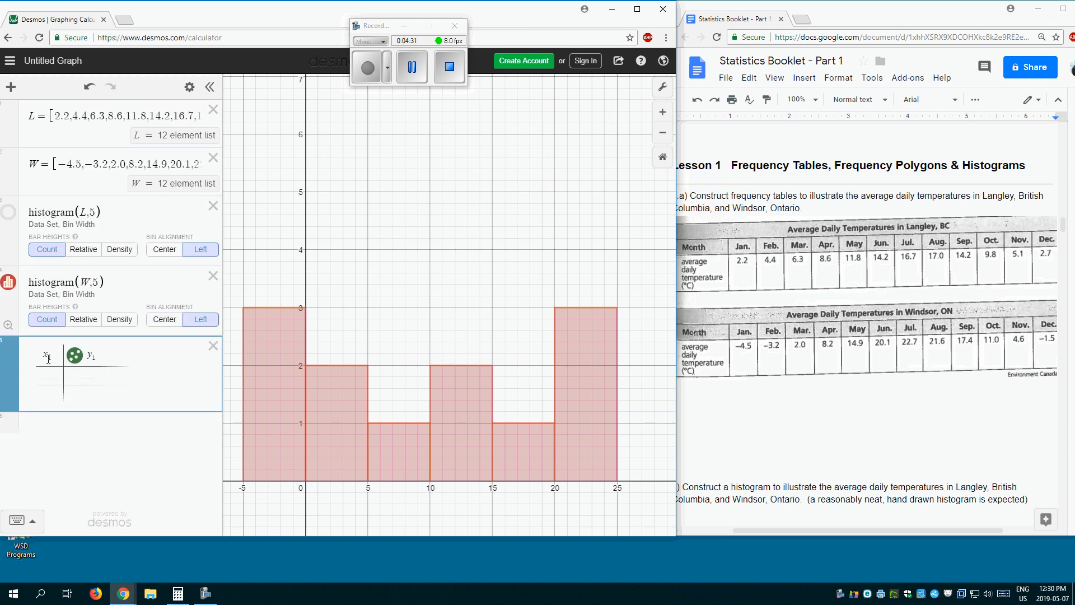
- Fill the table's x₁ column with the bin midpoints -2.5, 2.5, 7.5, 12.5, 17.5 and 22.5
{"action": "left_click", "coordinate": [49, 376]}
{"action": "type", "text": "-2.5"}
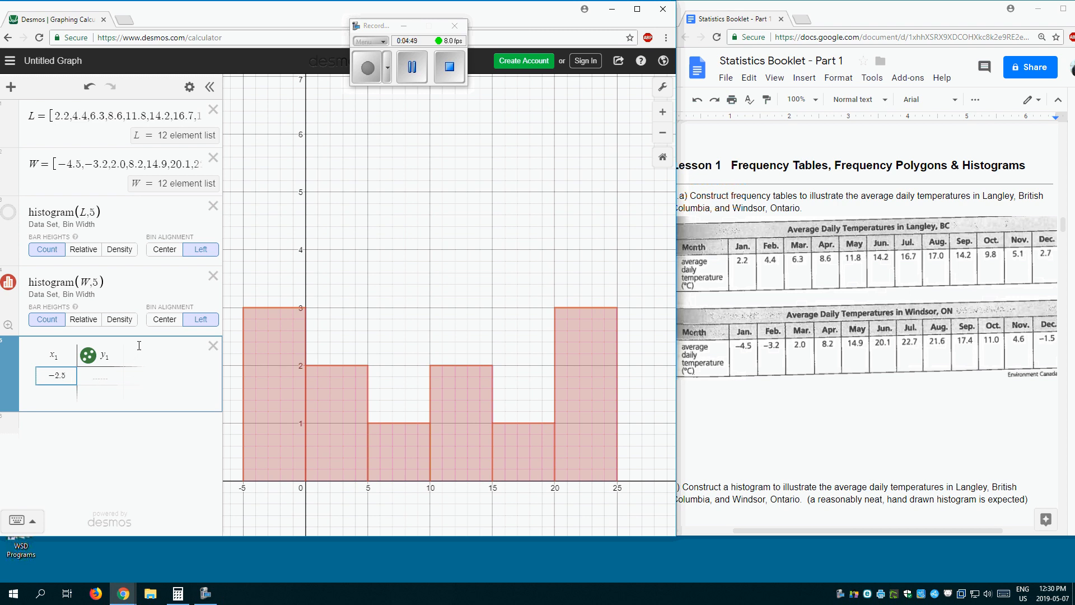
{"action": "key", "text": "Return"}
{"action": "type", "text": "2.5"}
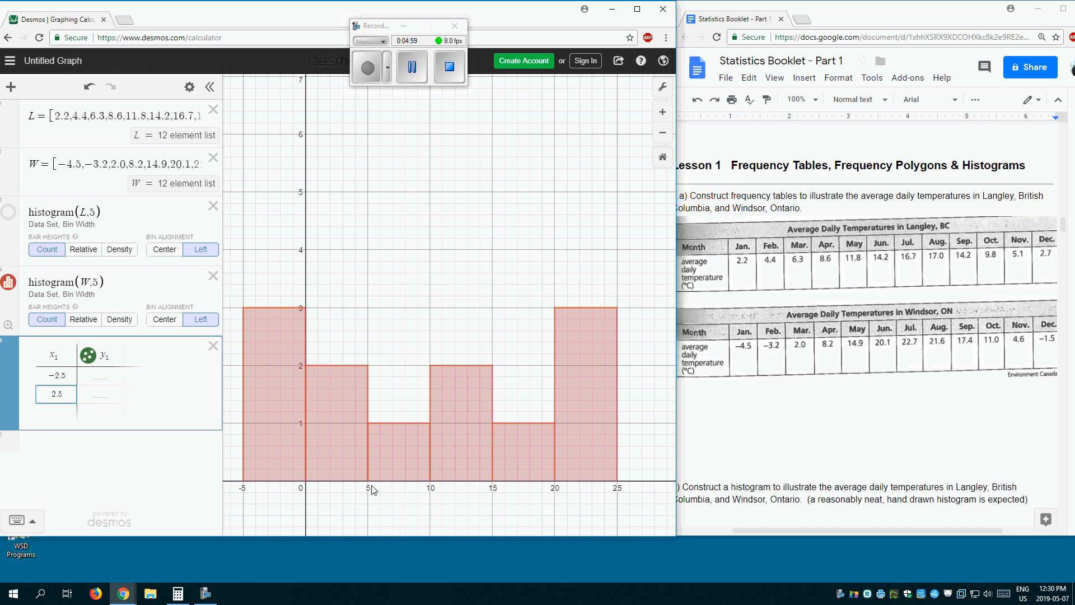
{"action": "key", "text": "Return"}
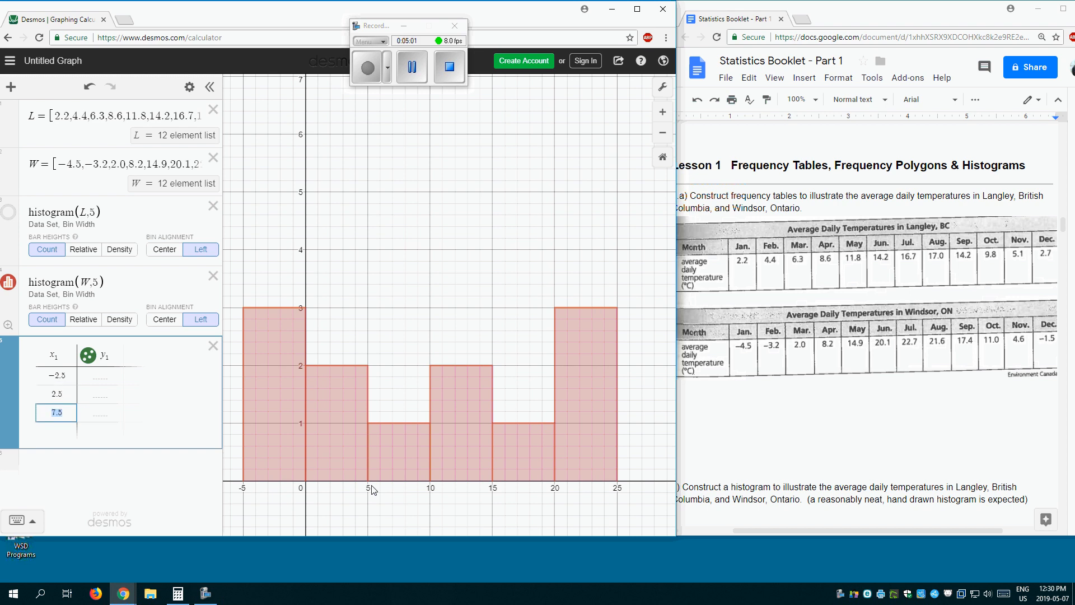
{"action": "key", "text": "Return"}
{"action": "key", "text": "Return"}
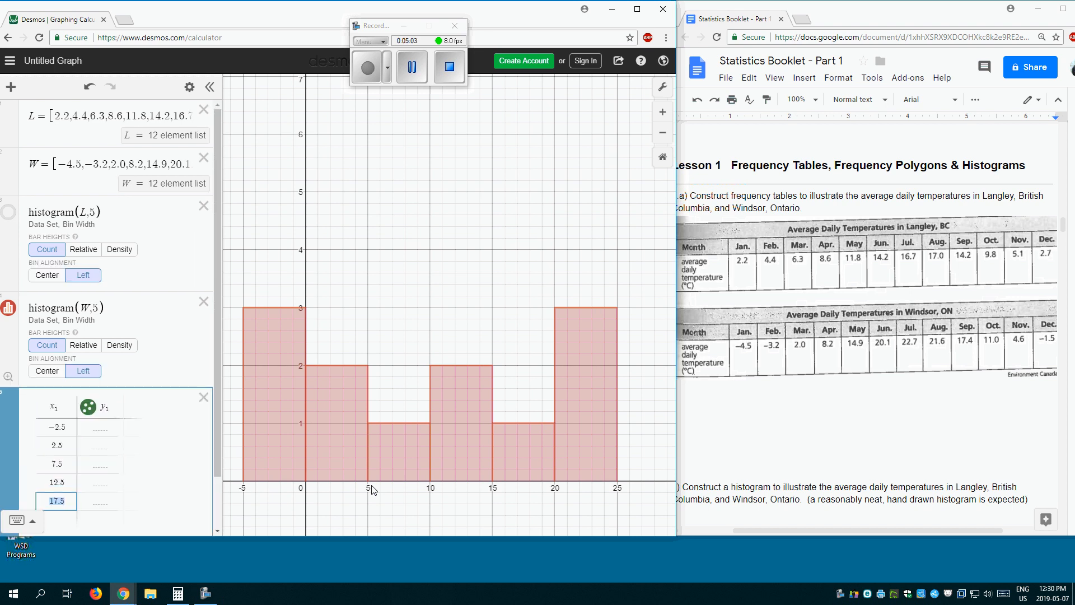
{"action": "key", "text": "Return"}
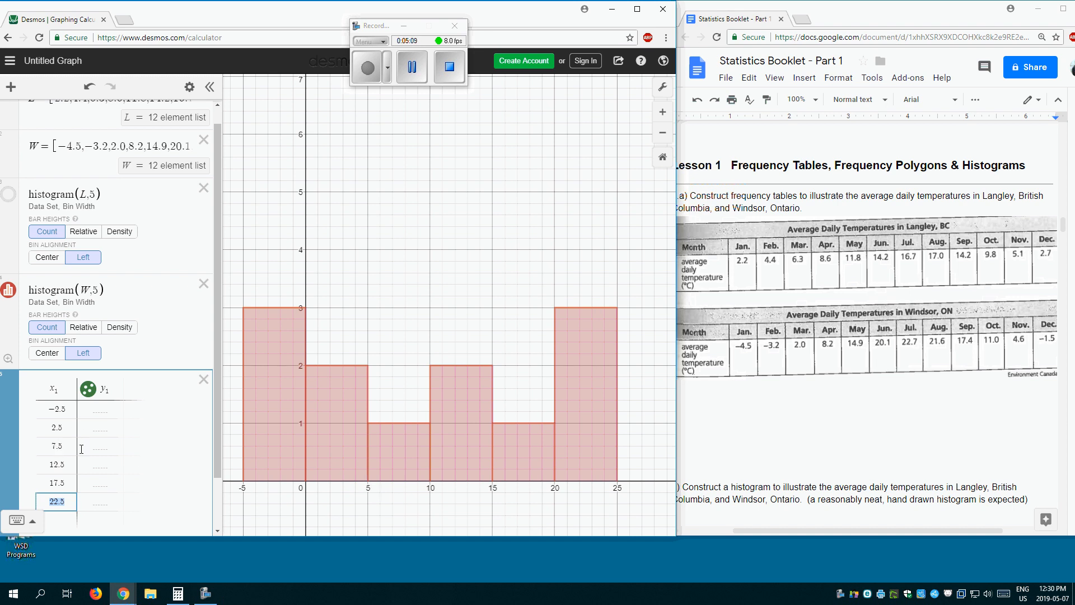
- Fill the table's y₁ column with the W histogram's bar heights 3, 2, 1, 2, 1 and 3
{"action": "left_click_drag", "start_coordinate": [218, 468], "coordinate": [218, 506]}
{"action": "left_click", "coordinate": [100, 374]}
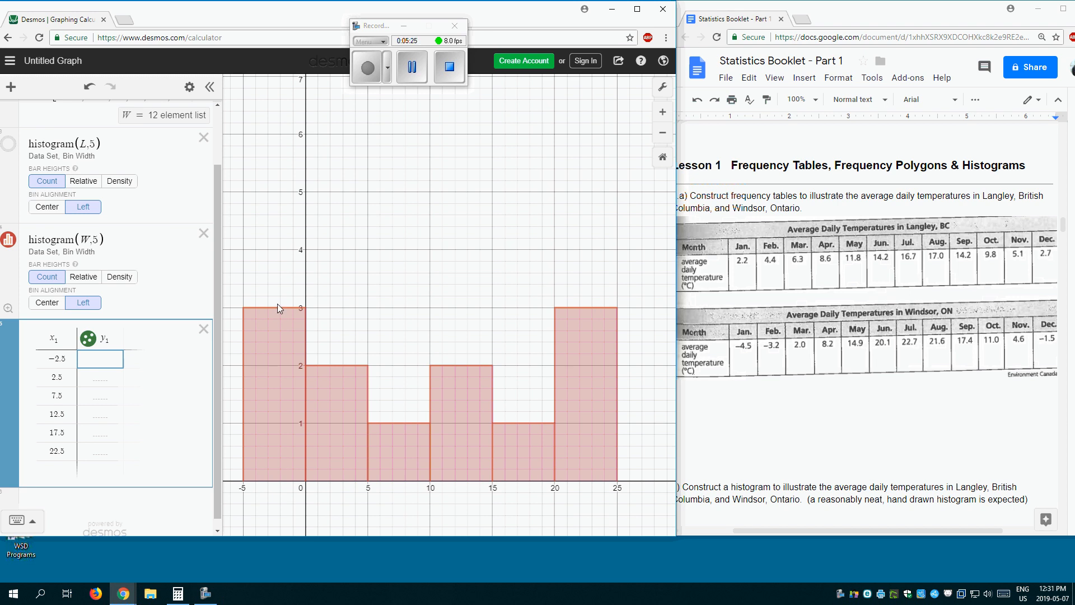
{"action": "type", "text": "3"}
{"action": "left_click", "coordinate": [101, 376]}
{"action": "type", "text": "2"}
{"action": "left_click", "coordinate": [98, 396]}
{"action": "type", "text": "1"}
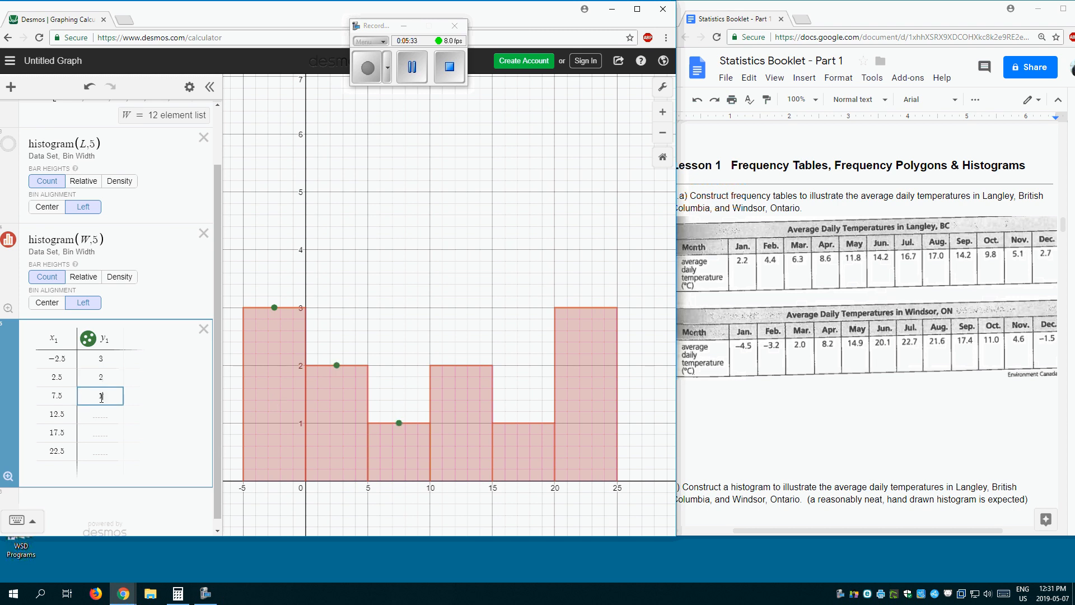
{"action": "left_click", "coordinate": [106, 415]}
{"action": "type", "text": "2"}
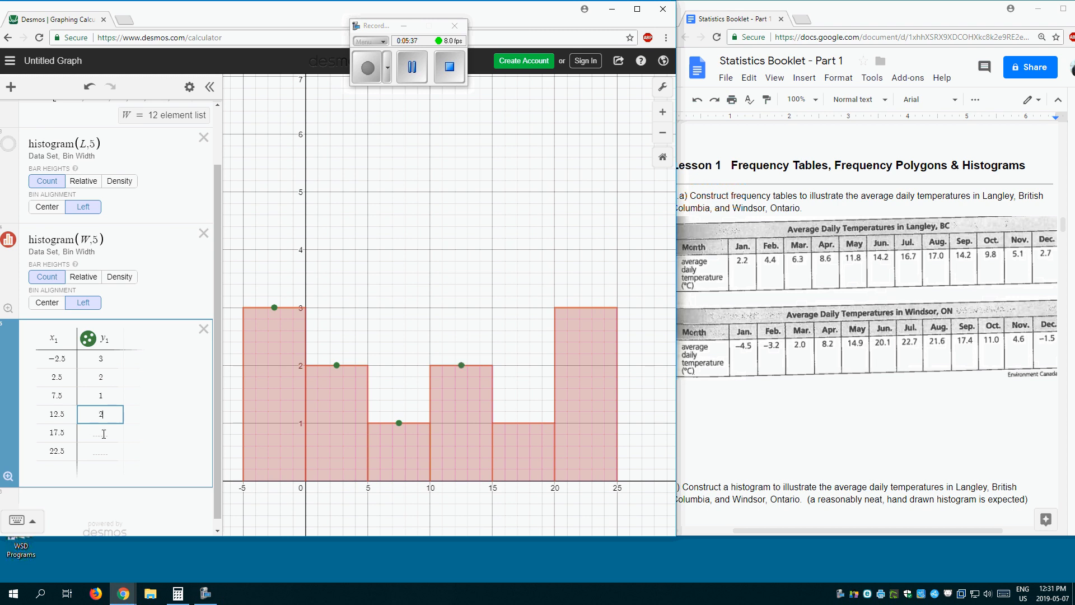
{"action": "left_click", "coordinate": [103, 433]}
{"action": "type", "text": "1"}
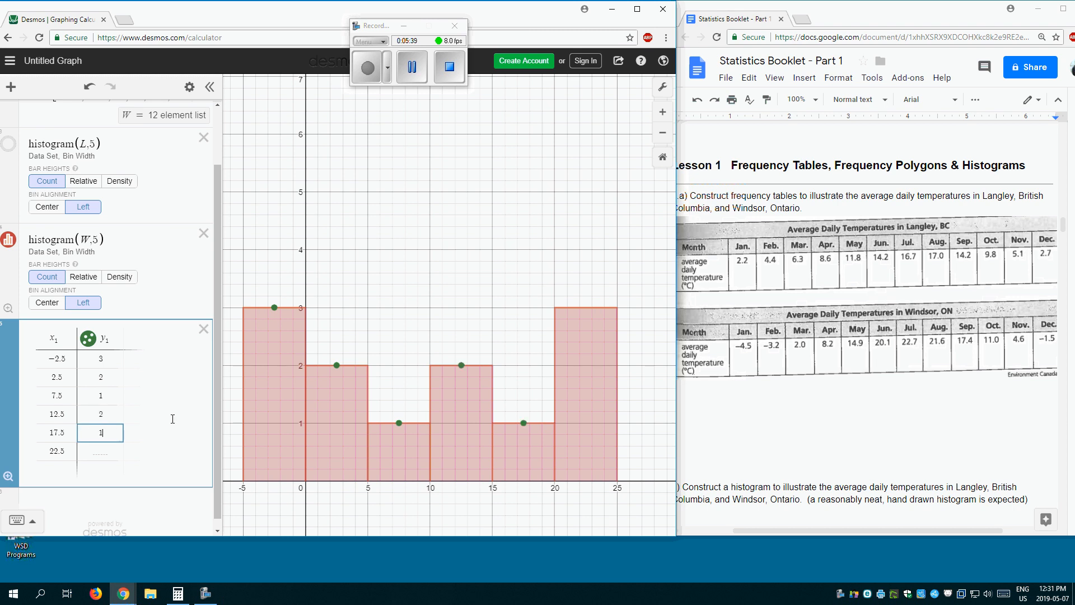
{"action": "left_click", "coordinate": [101, 451]}
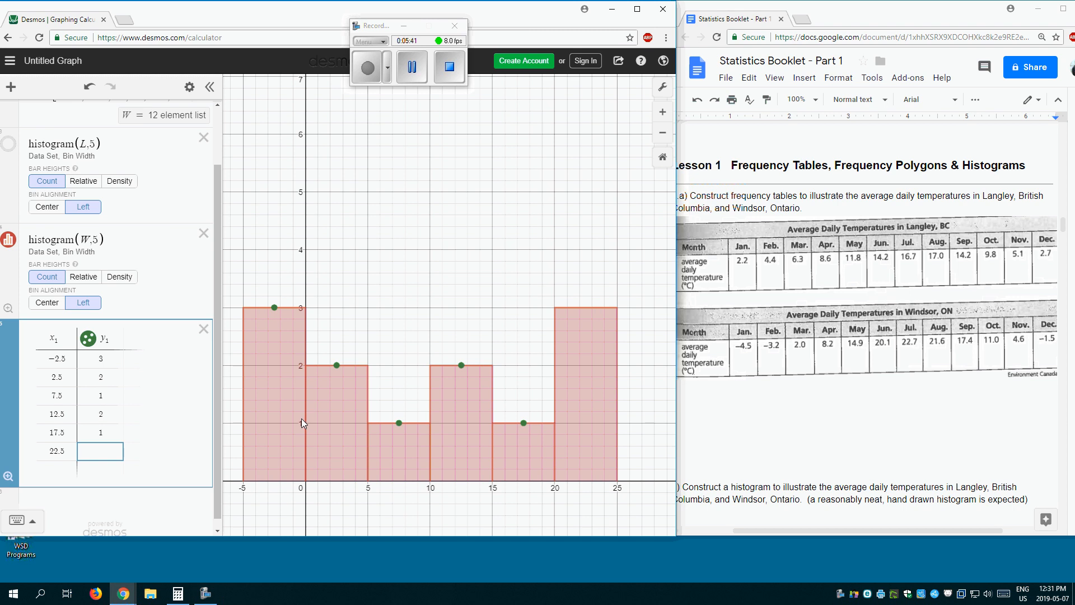
{"action": "type", "text": "3"}
- Colour the y₁ points red and connect them with lines to form the W frequency polygon
{"action": "left_click", "coordinate": [88, 339]}
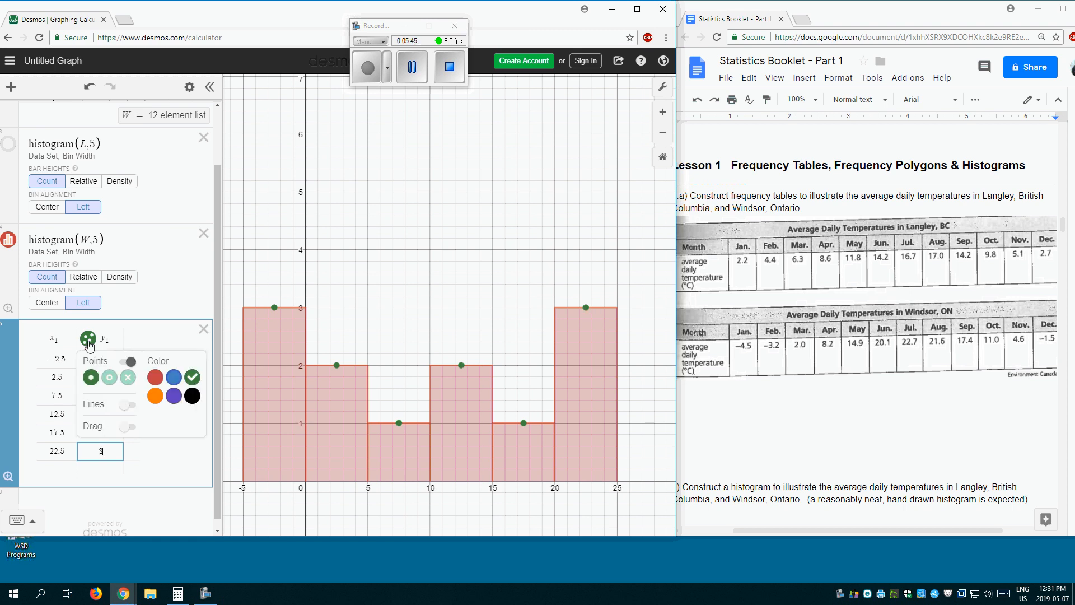
{"action": "left_click", "coordinate": [156, 378]}
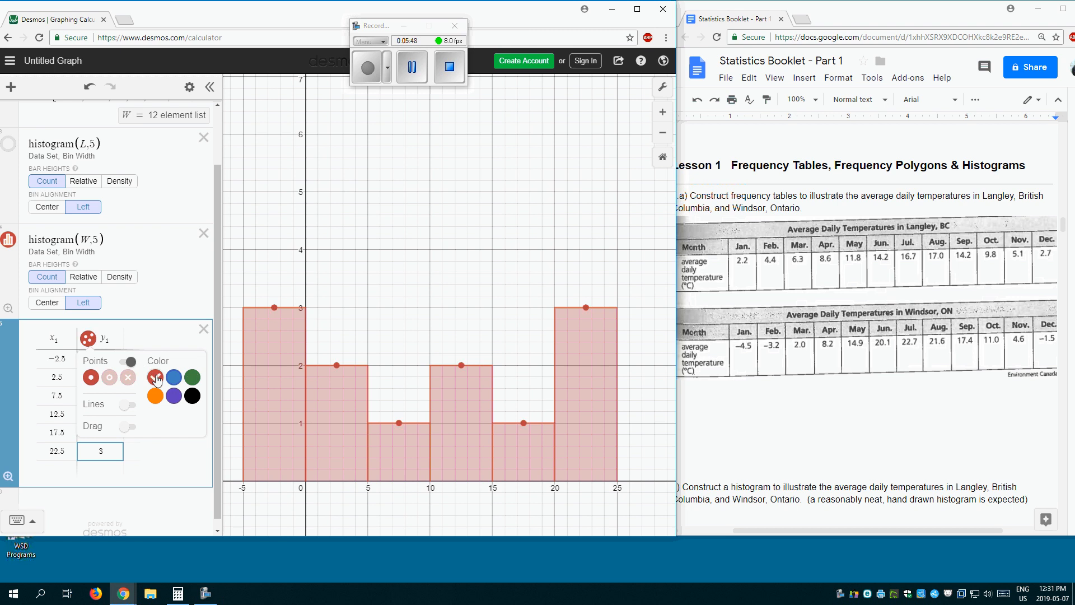
{"action": "left_click", "coordinate": [128, 404]}
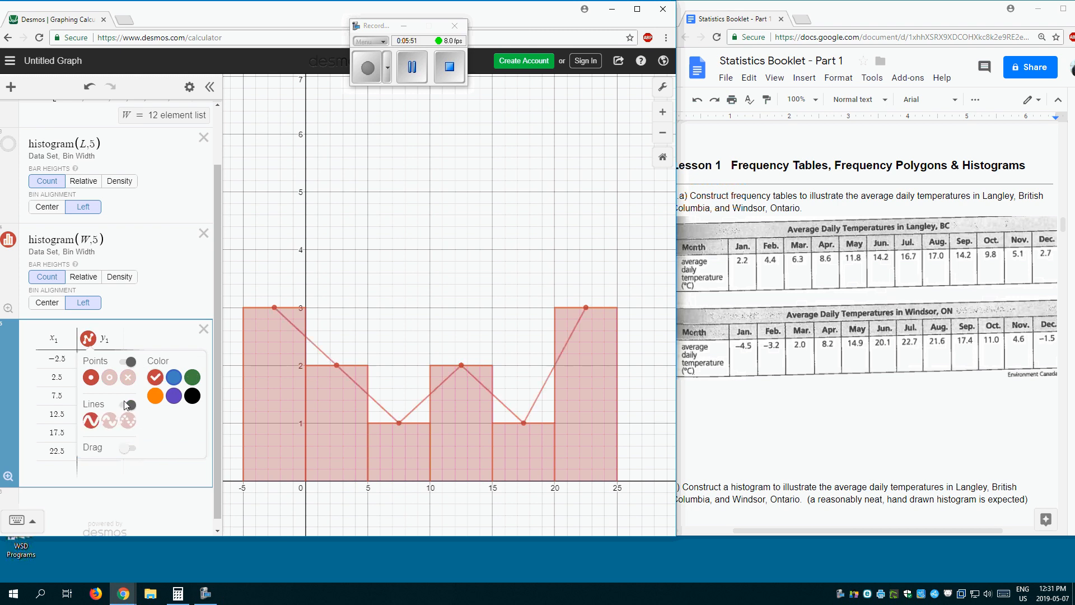
{"action": "left_click", "coordinate": [180, 331]}
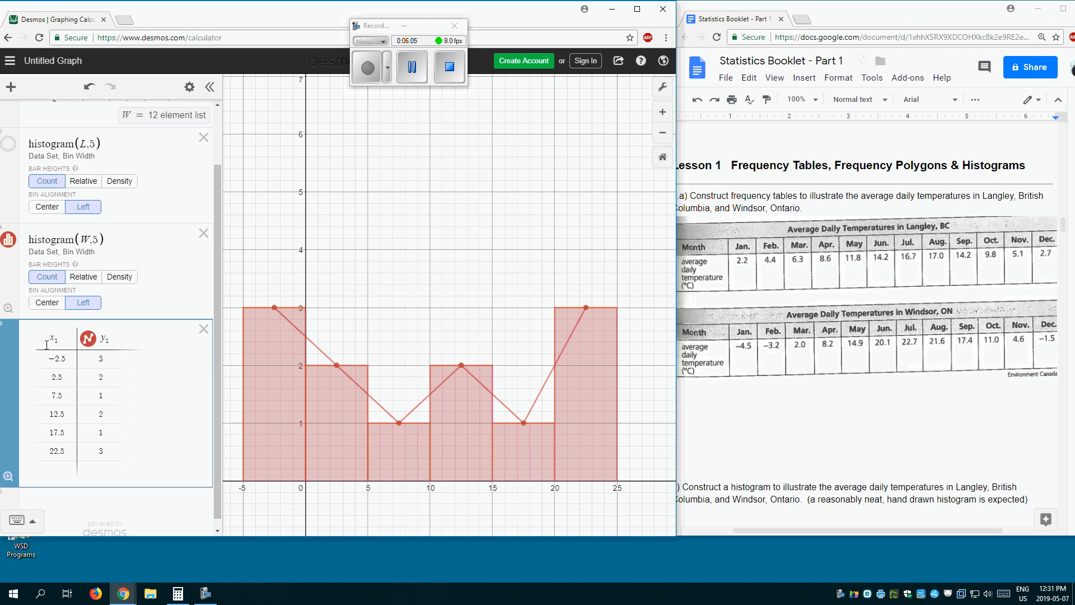
- Hide the W histogram and the y₁ frequency polygon, and display the L histogram
{"action": "scroll", "coordinate": [47, 344], "scroll_direction": "down", "scroll_amount": 1}
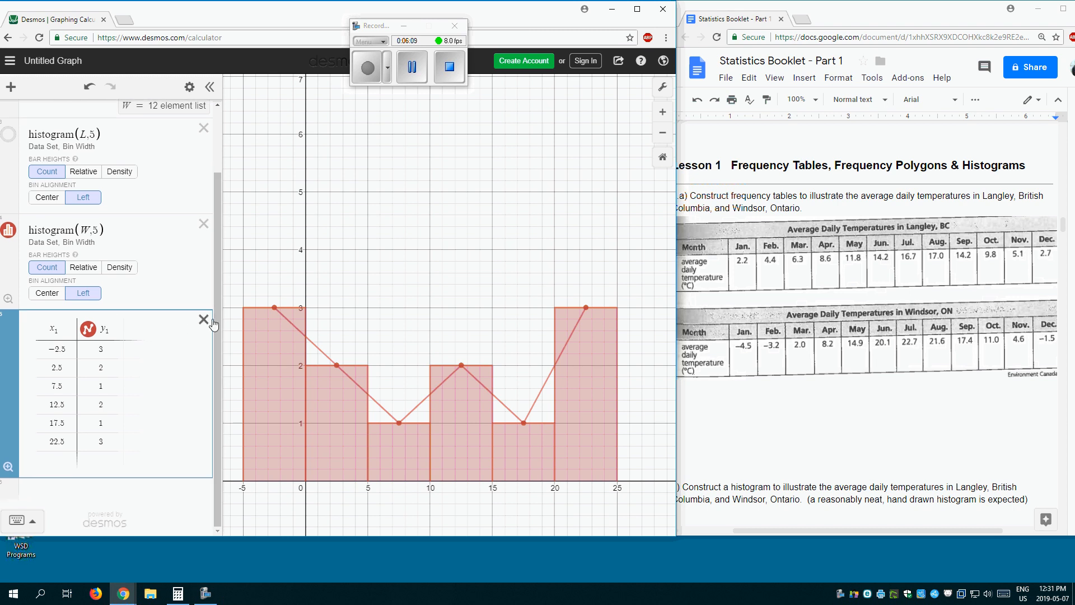
{"action": "left_click", "coordinate": [8, 229]}
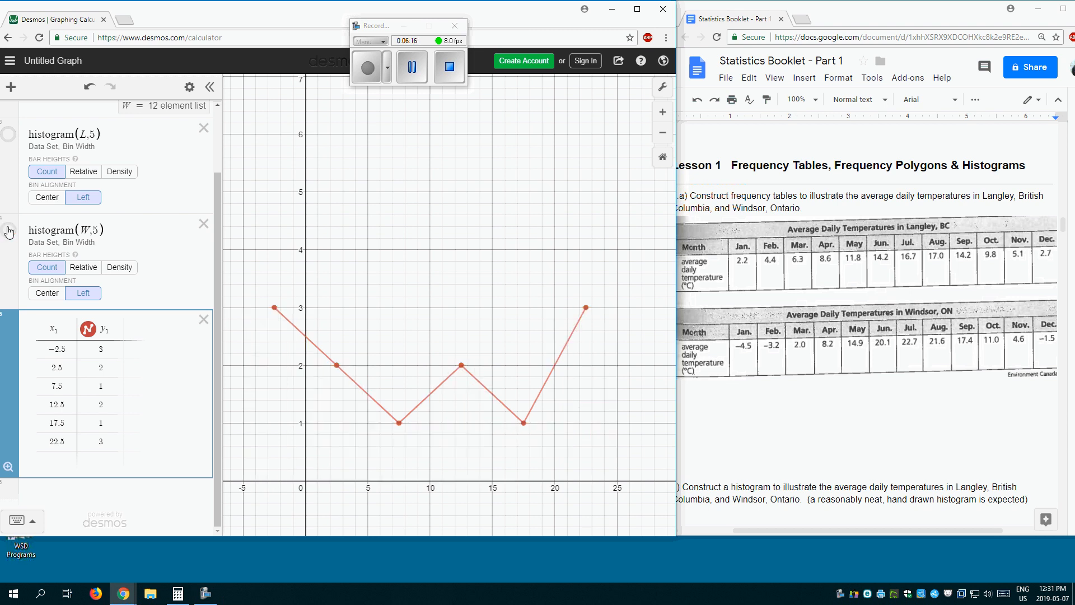
{"action": "left_click", "coordinate": [87, 331]}
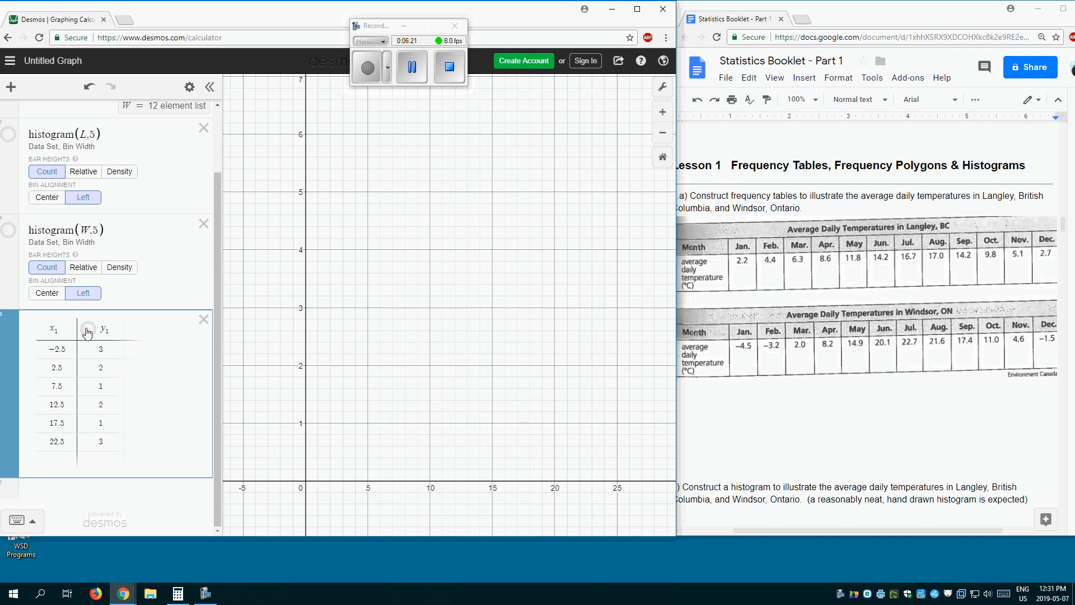
{"action": "scroll", "coordinate": [88, 331], "scroll_direction": "up", "scroll_amount": 2}
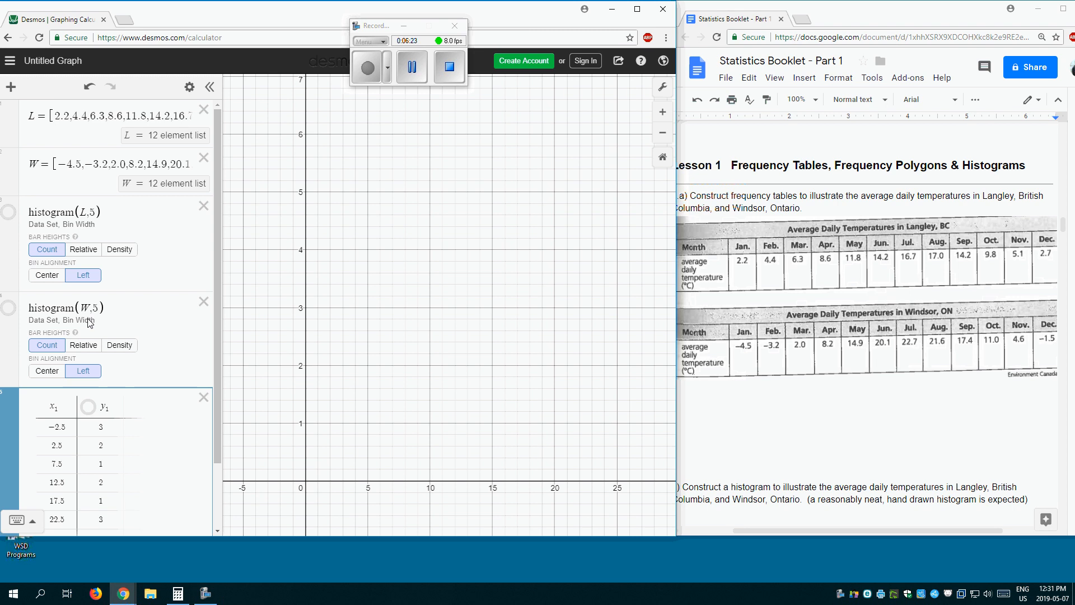
{"action": "left_click", "coordinate": [8, 213]}
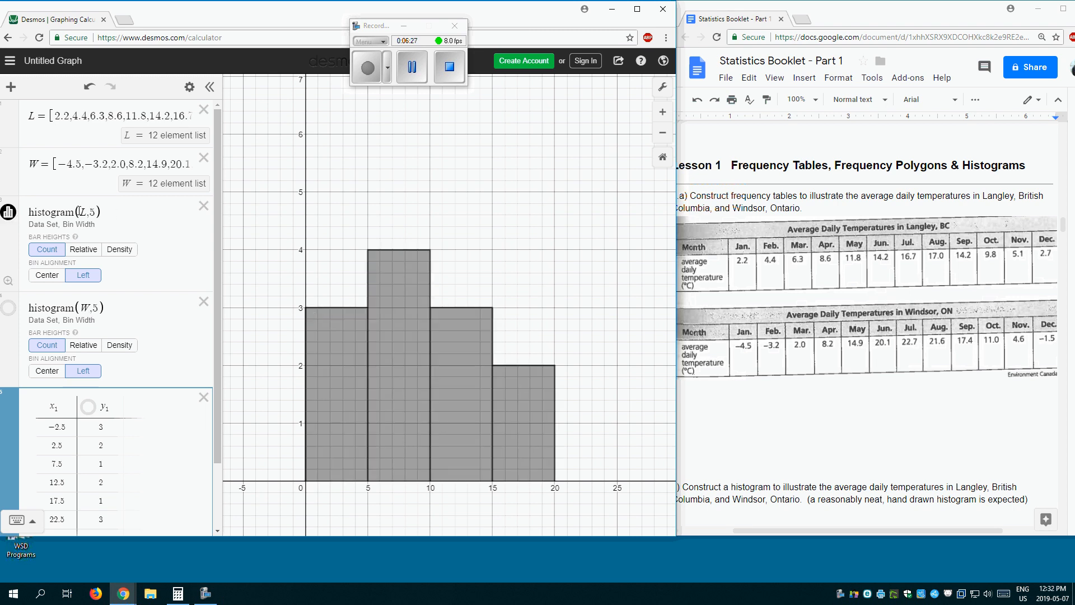
- Add a y₂ column to the midpoint table and colour its points black
{"action": "left_click", "coordinate": [146, 406]}
{"action": "type", "text": "y"}
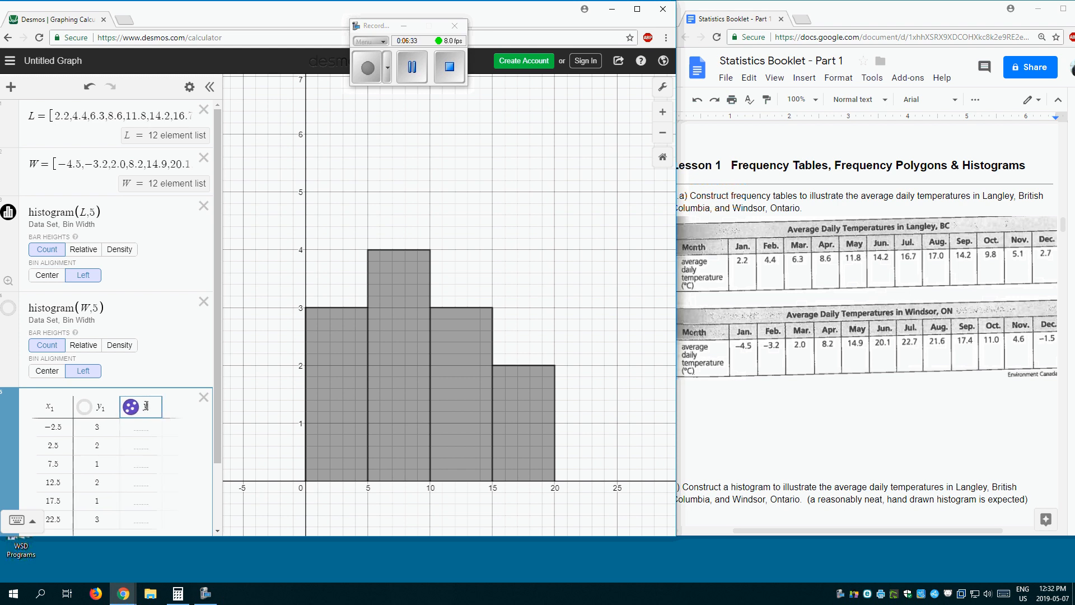
{"action": "type", "text": "y2"}
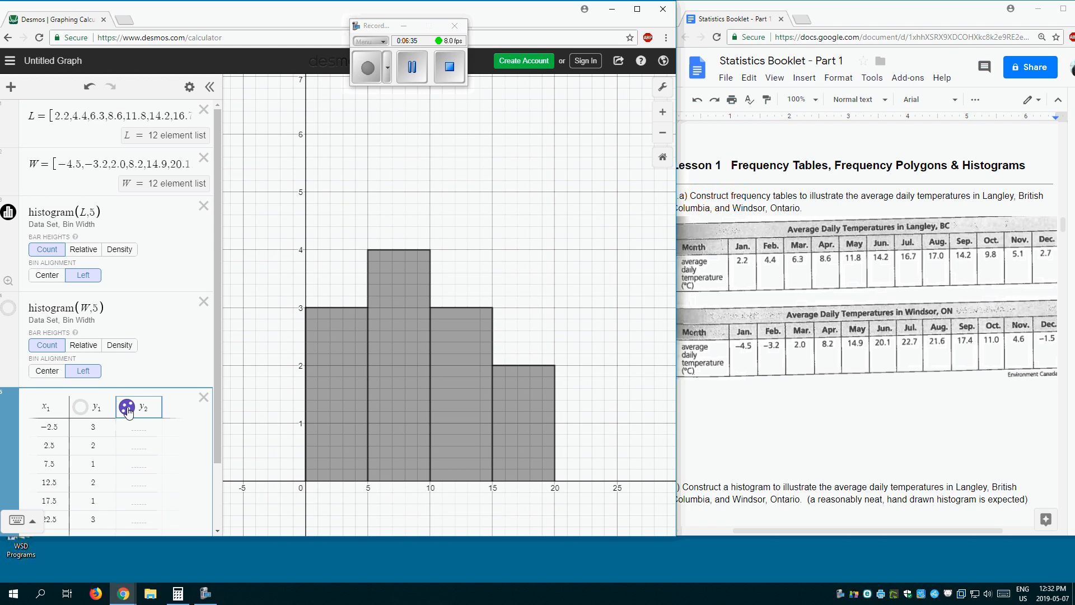
{"action": "left_click", "coordinate": [128, 411]}
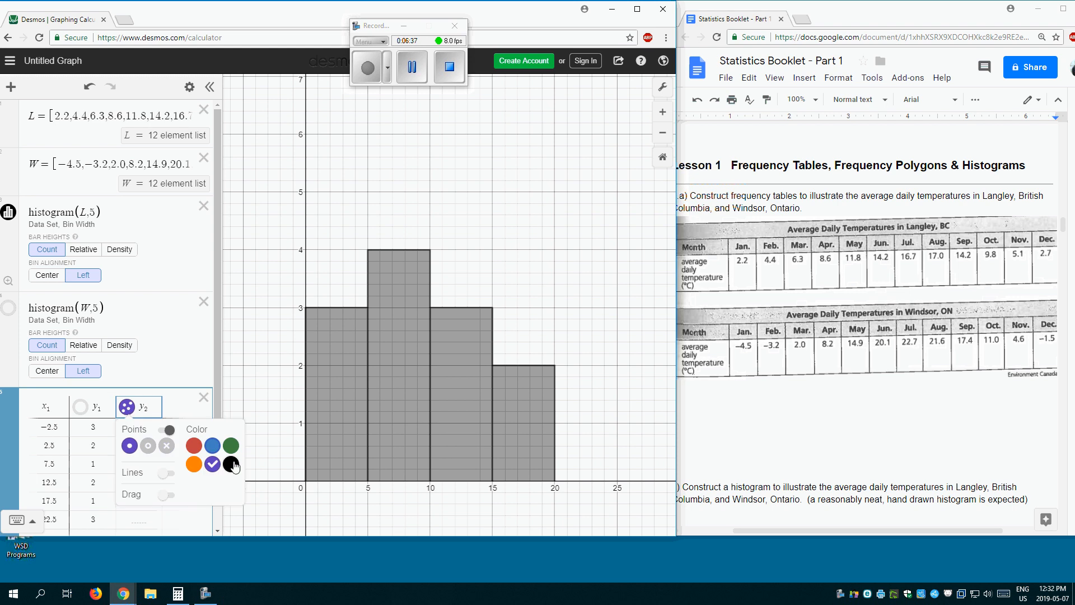
{"action": "left_click", "coordinate": [231, 465]}
- Fill the y₂ column with the L histogram's frequencies 0, 3, 4, 3, 2 and 0
{"action": "left_click", "coordinate": [146, 427]}
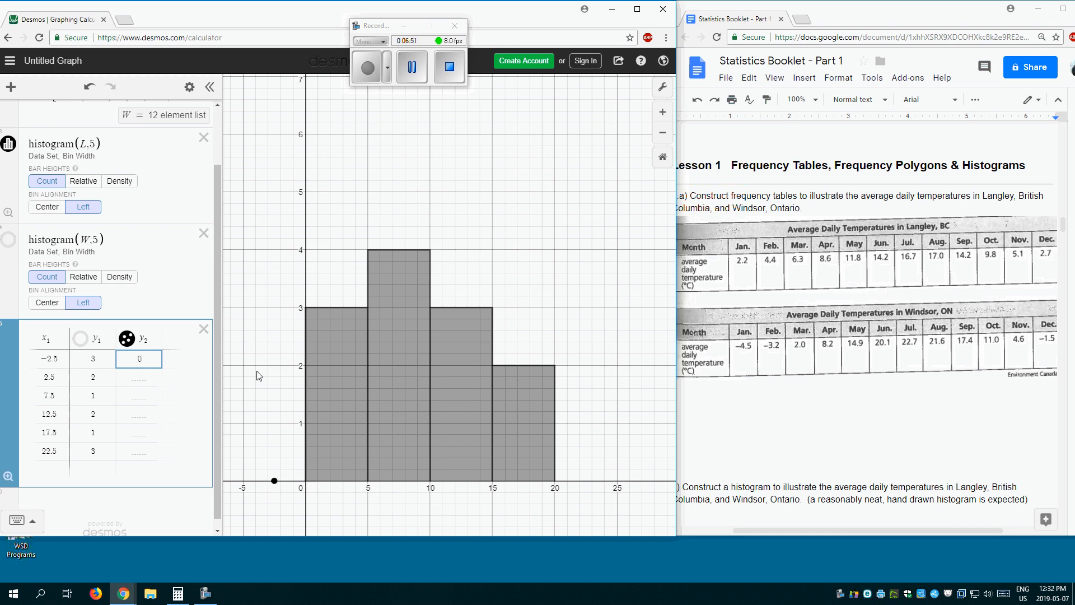
{"action": "left_click", "coordinate": [134, 376]}
{"action": "type", "text": "3"}
{"action": "key", "text": "Return"}
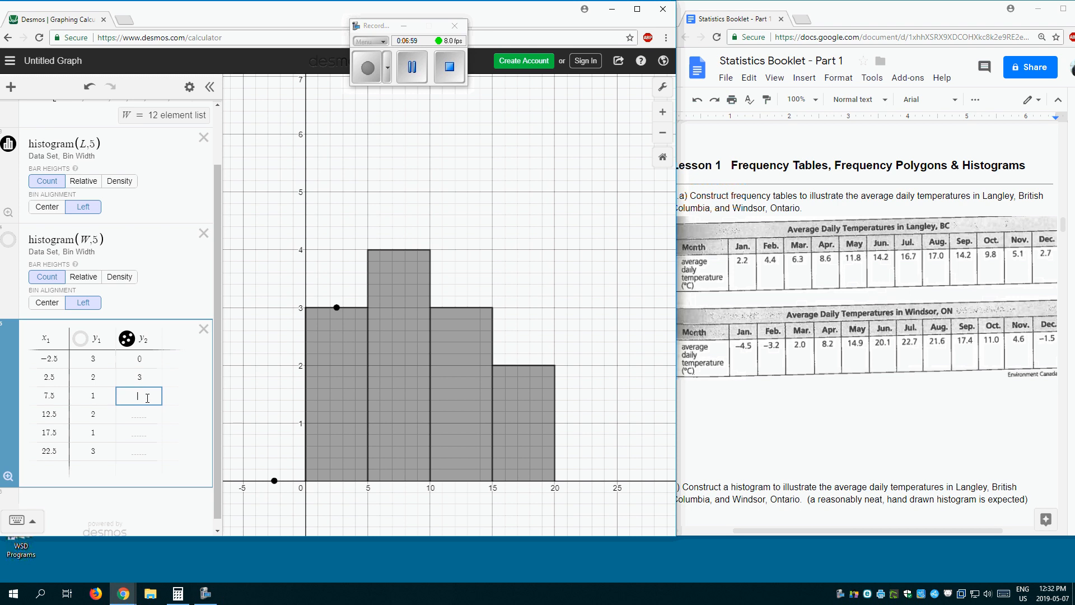
{"action": "type", "text": "4"}
{"action": "left_click", "coordinate": [147, 412]}
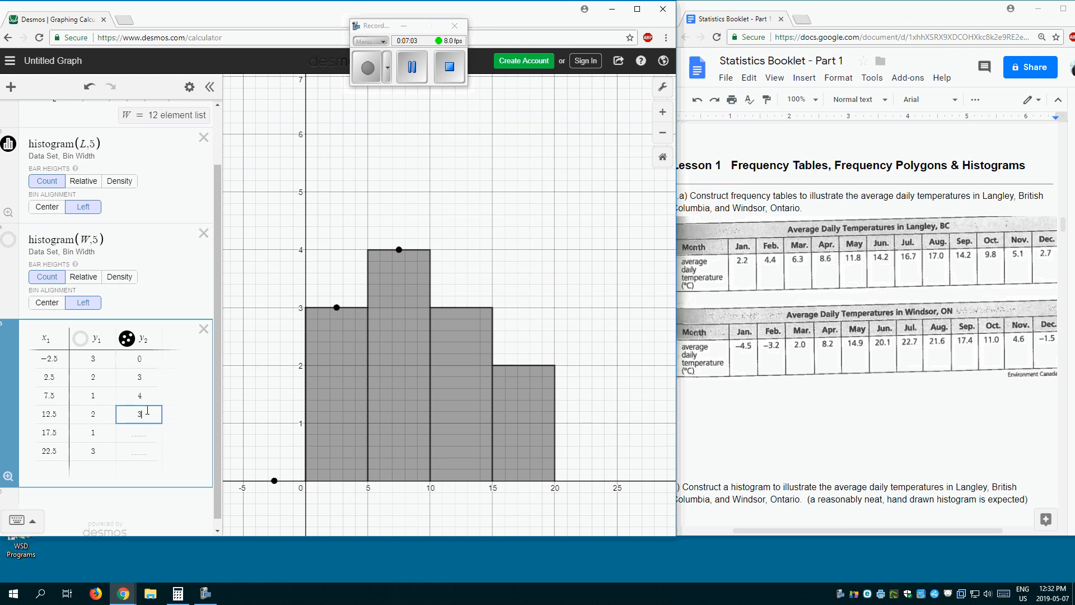
{"action": "left_click", "coordinate": [148, 433]}
{"action": "type", "text": "2"}
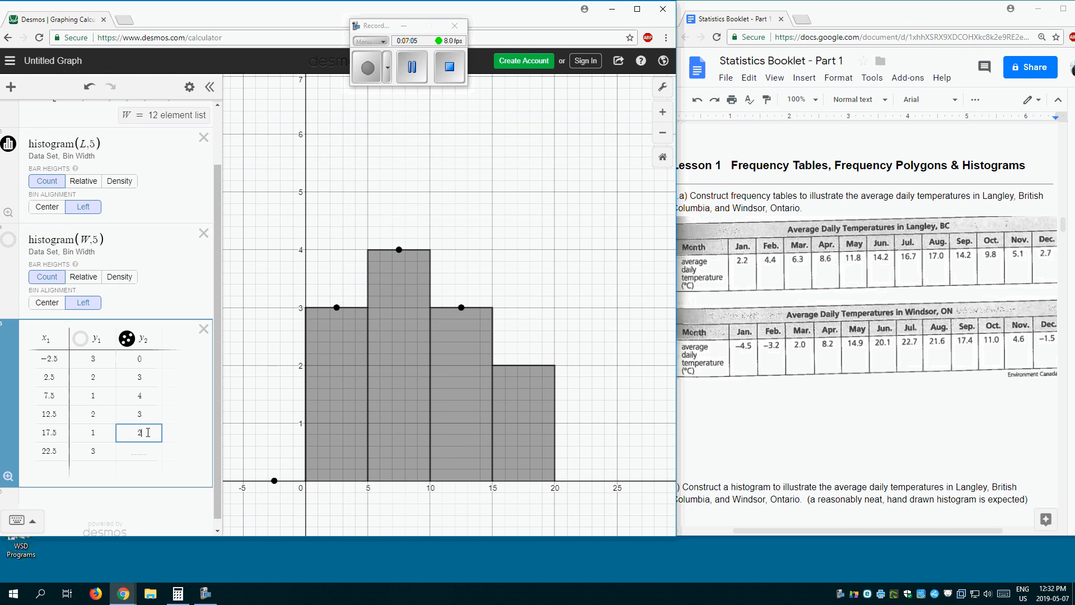
{"action": "left_click", "coordinate": [146, 454]}
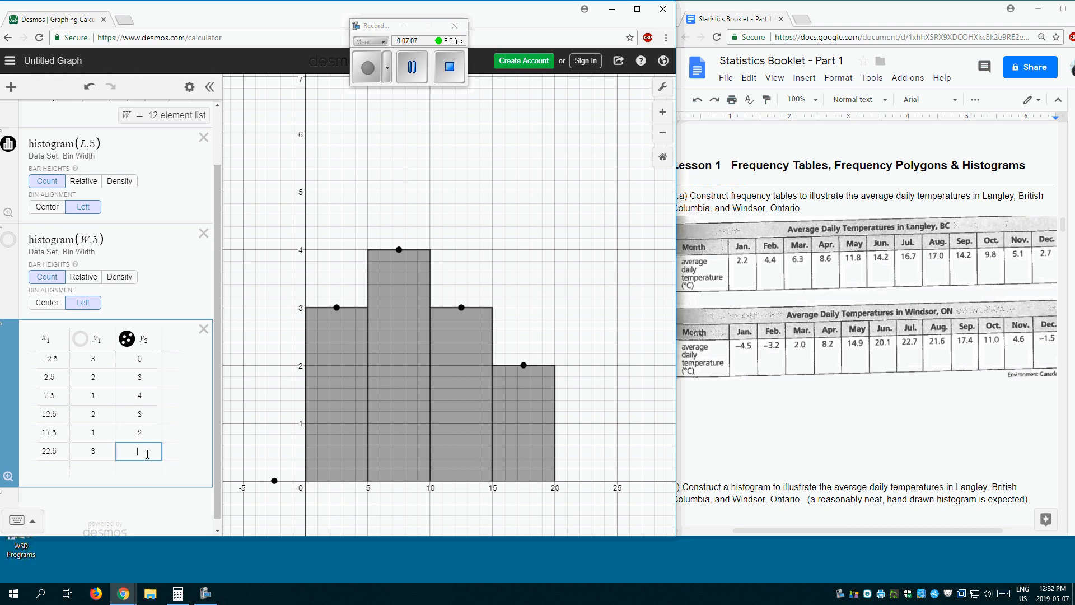
{"action": "type", "text": "0"}
- Connect the black y₂ points with lines to form the L frequency polygon
{"action": "left_click", "coordinate": [127, 339]}
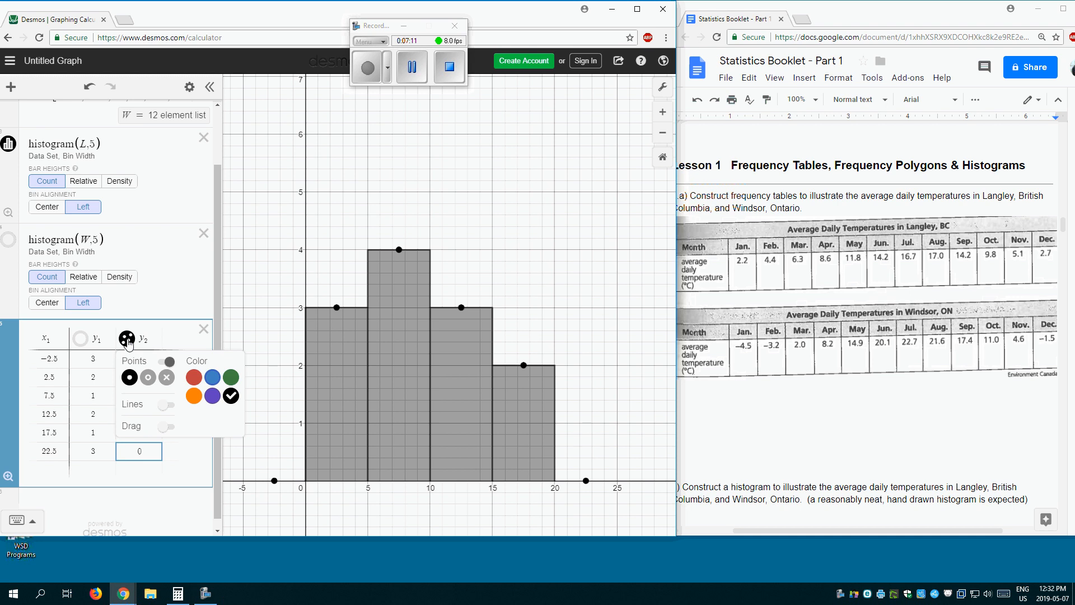
{"action": "left_click", "coordinate": [166, 405]}
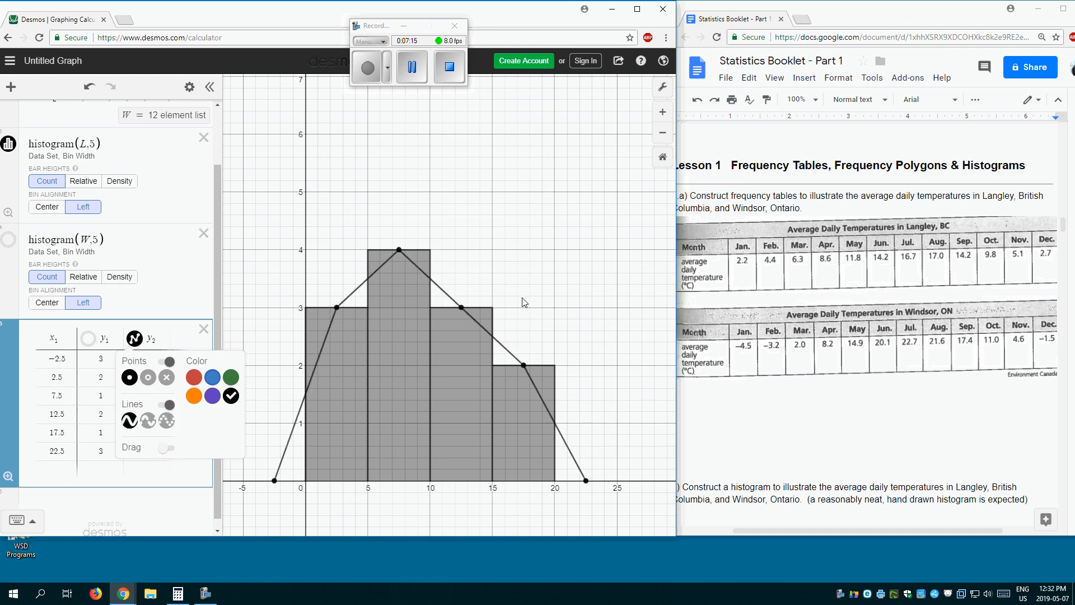
{"action": "left_click", "coordinate": [567, 289]}
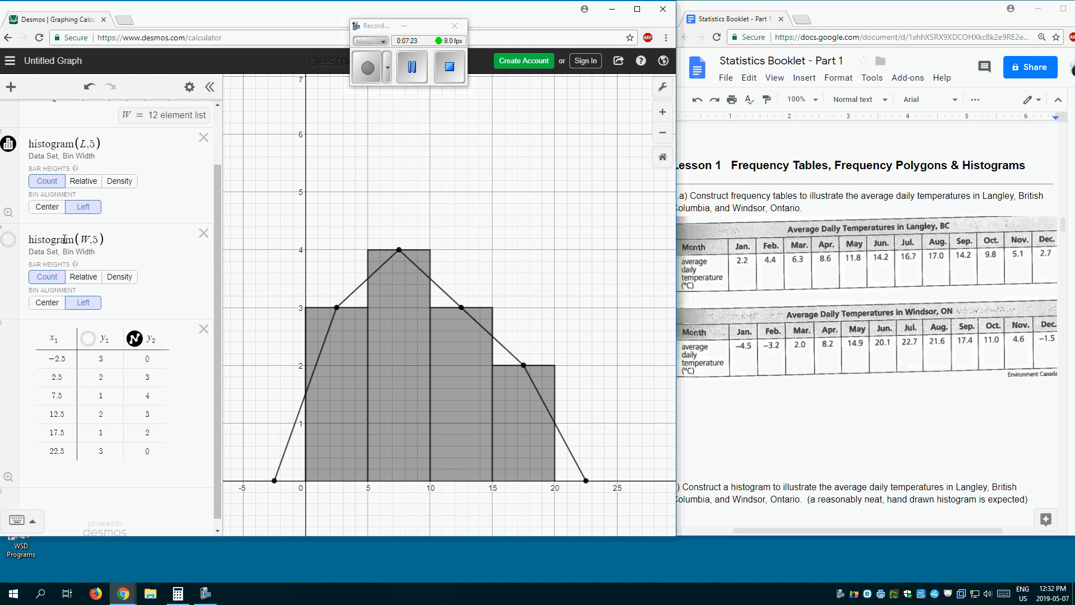
- Hide the L histogram and the y₂ polygon, and display the y₁ polygon on its own
{"action": "scroll", "coordinate": [158, 221], "scroll_direction": "up", "scroll_amount": 1}
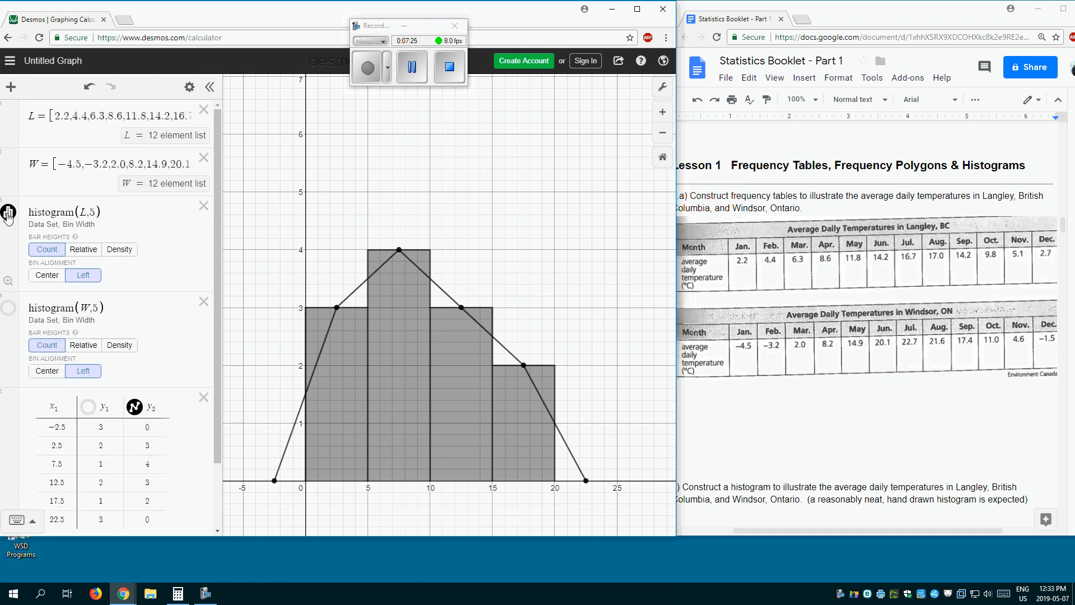
{"action": "left_click", "coordinate": [8, 214]}
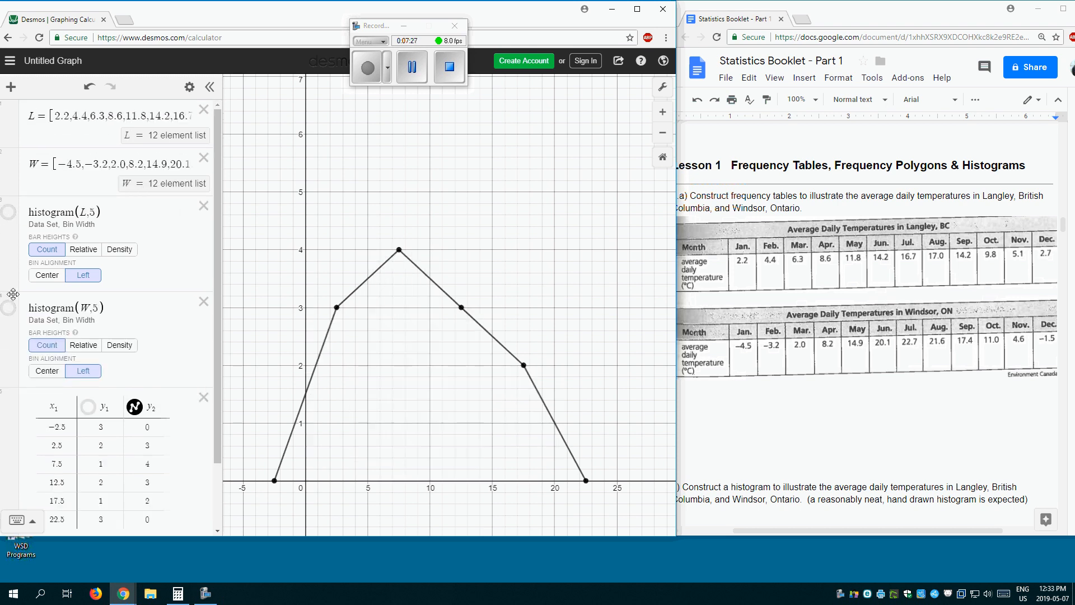
{"action": "left_click", "coordinate": [135, 407]}
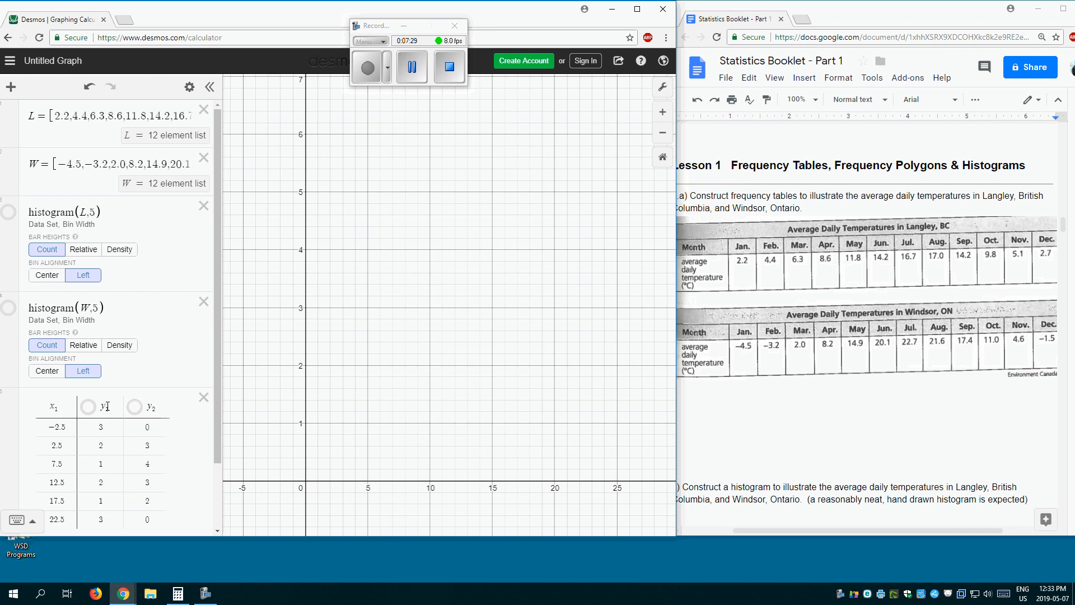
{"action": "left_click", "coordinate": [88, 408]}
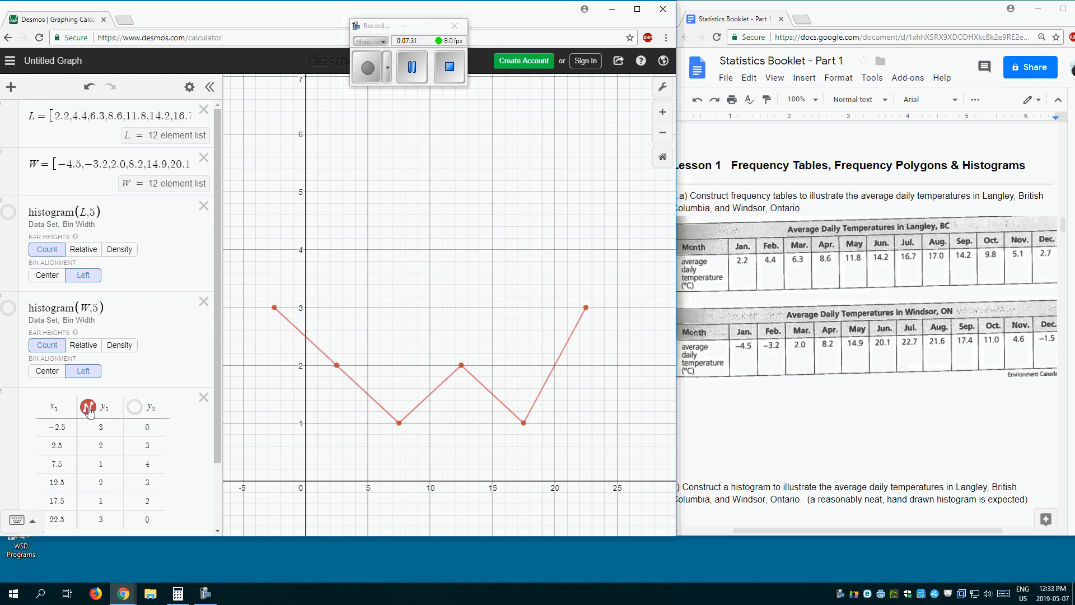
- Display the W histogram, the y₂ polygon and the L histogram together with the y₁ polygon
{"action": "left_click", "coordinate": [8, 308]}
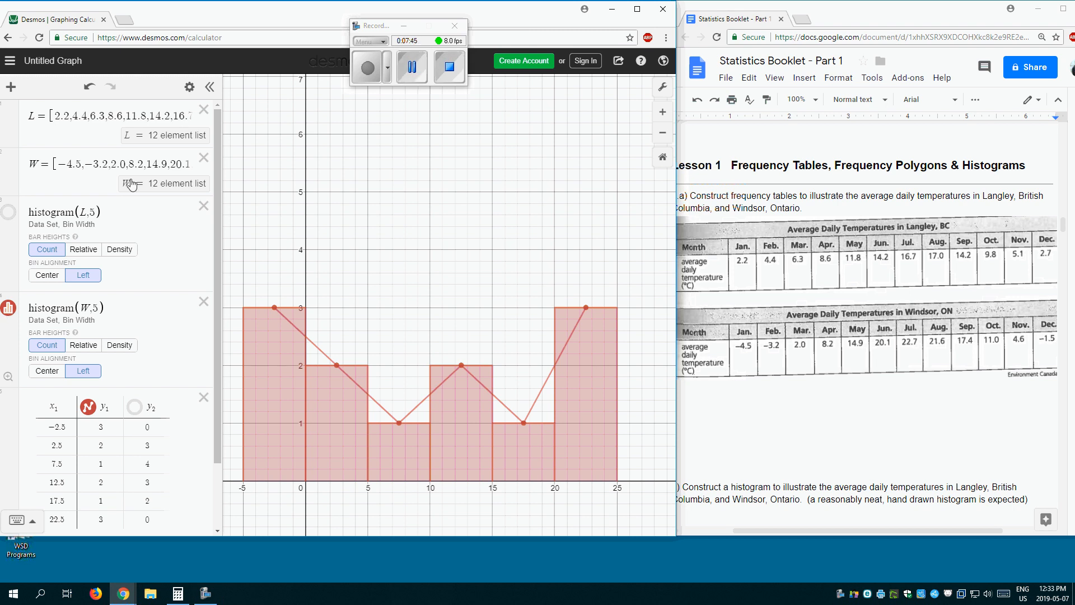
{"action": "left_click", "coordinate": [135, 407]}
{"action": "left_click", "coordinate": [9, 212]}
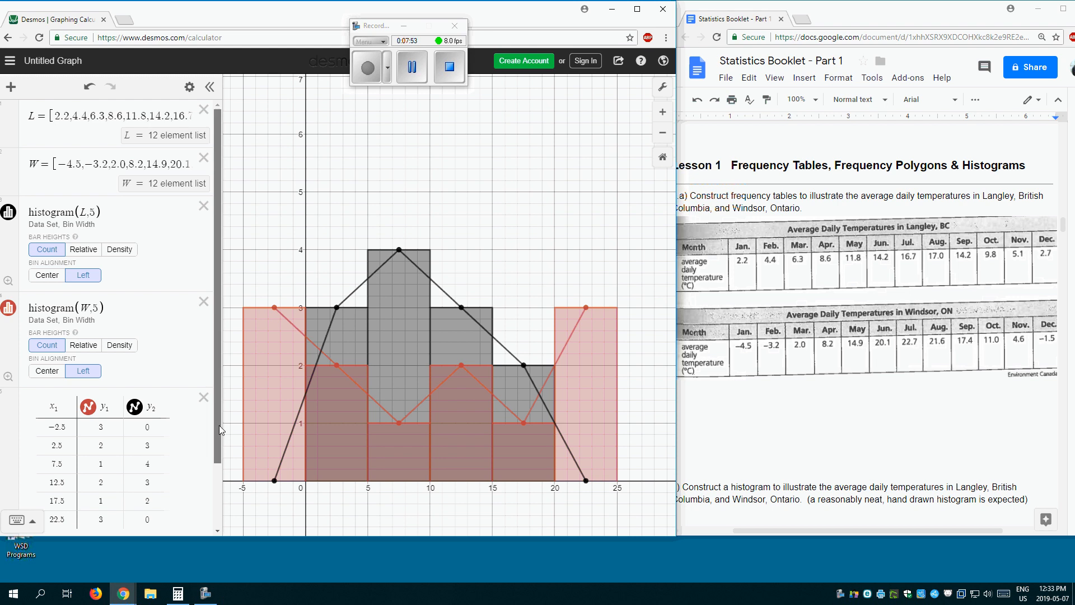
- Label the graph's x-axis "Temperature (degrees Celsius)" in the graph settings
{"action": "scroll", "coordinate": [148, 338], "scroll_direction": "down", "scroll_amount": 1}
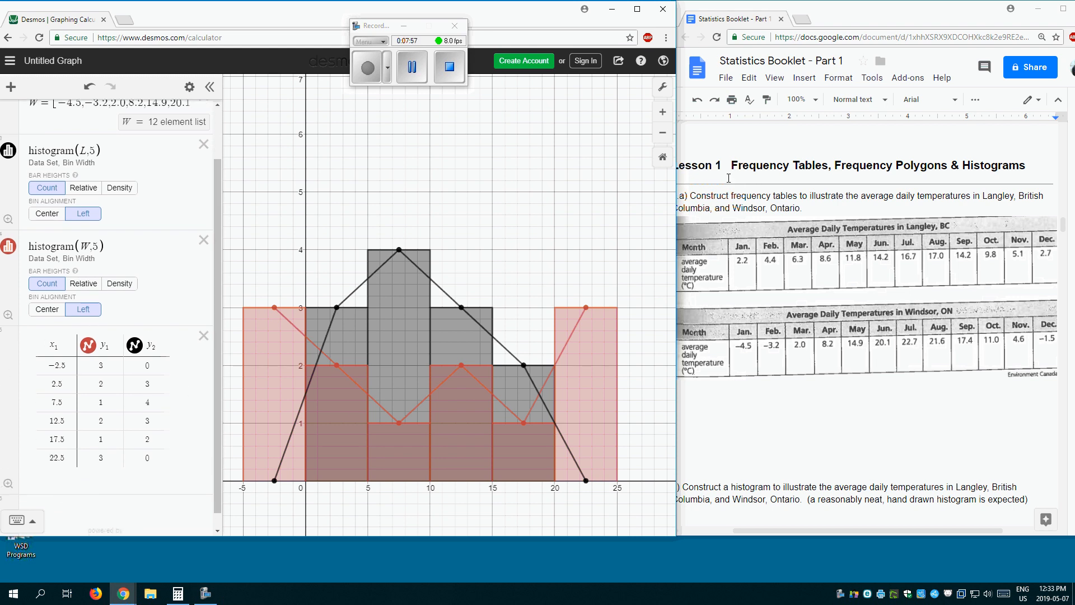
{"action": "left_click", "coordinate": [662, 87]}
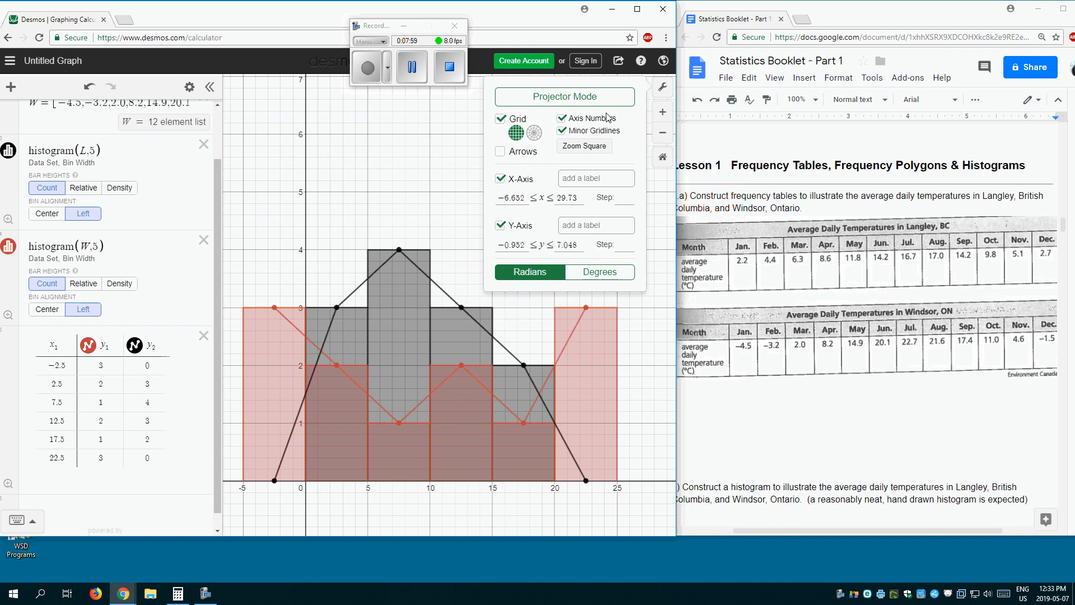
{"action": "left_click", "coordinate": [611, 179]}
{"action": "left_click", "coordinate": [611, 180]}
{"action": "type", "text": "Temperature (de"}
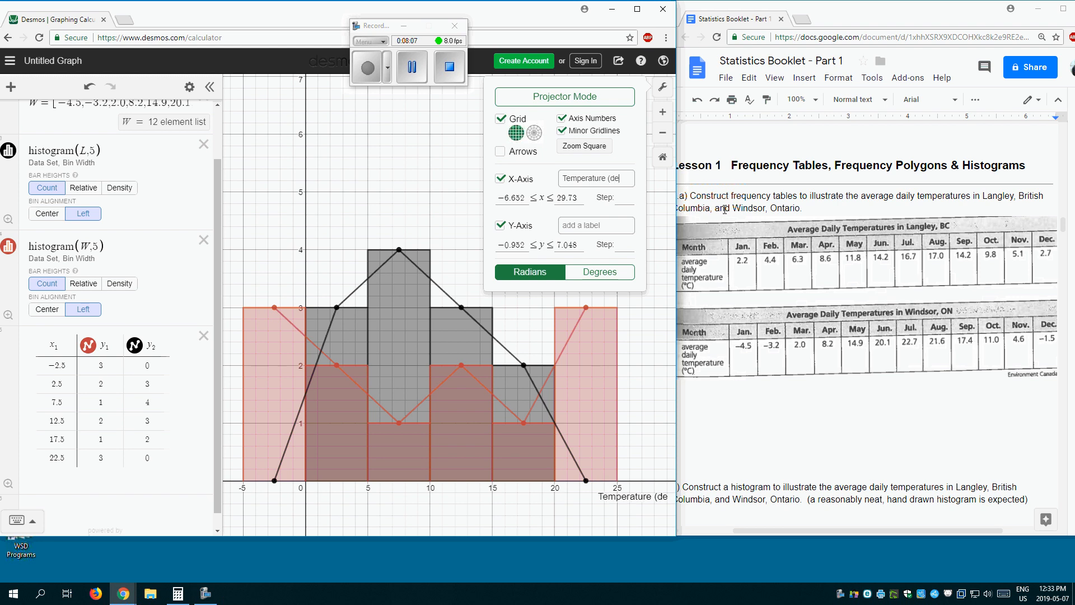
{"action": "type", "text": "grees Cel"}
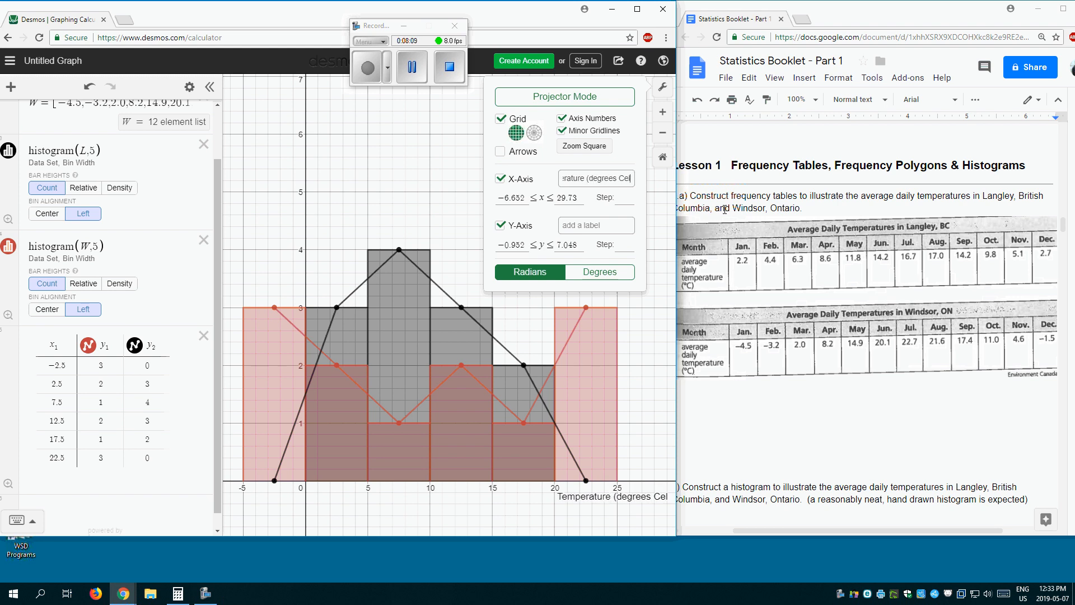
{"action": "type", "text": "sius)"}
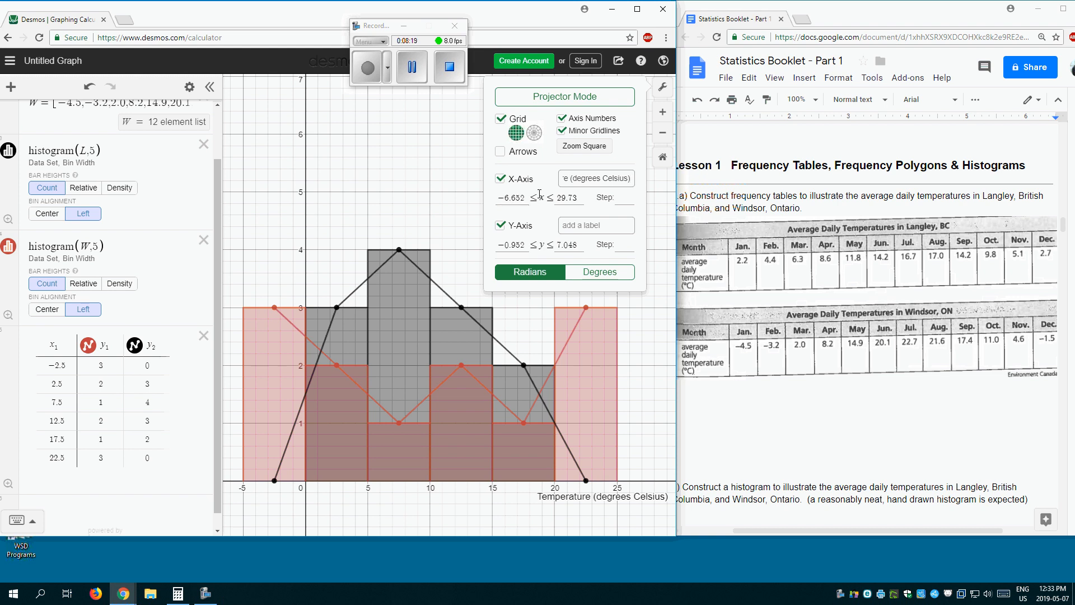
- Label the y-axis "Average Monthly Temperature Frequency" and close the graph settings
{"action": "left_click", "coordinate": [589, 226]}
{"action": "type", "text": "Frequ"}
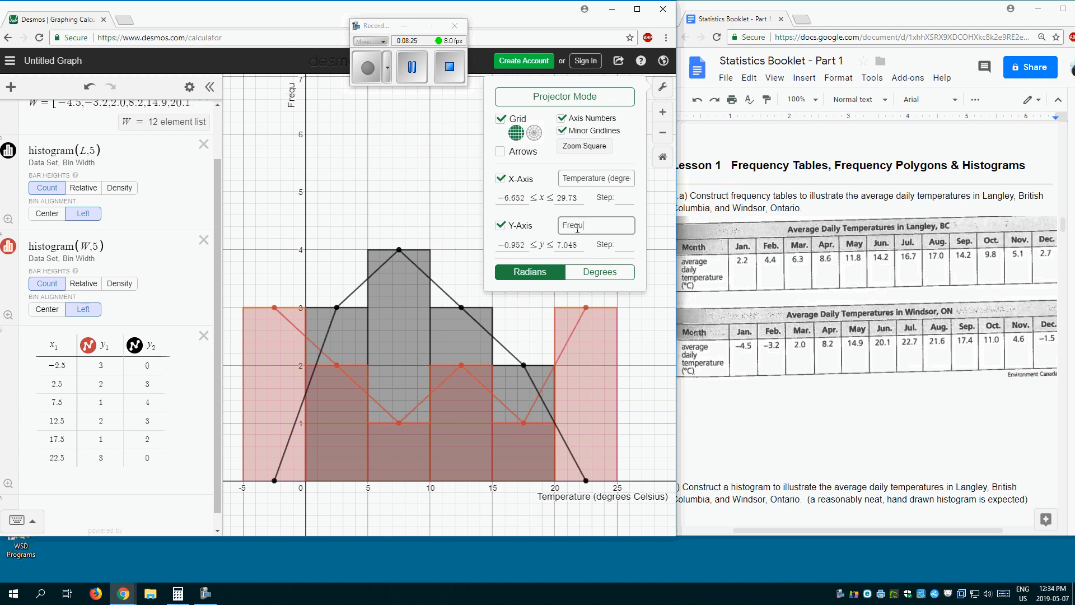
{"action": "type", "text": "ency"}
{"action": "type", "text": "Average Mo"}
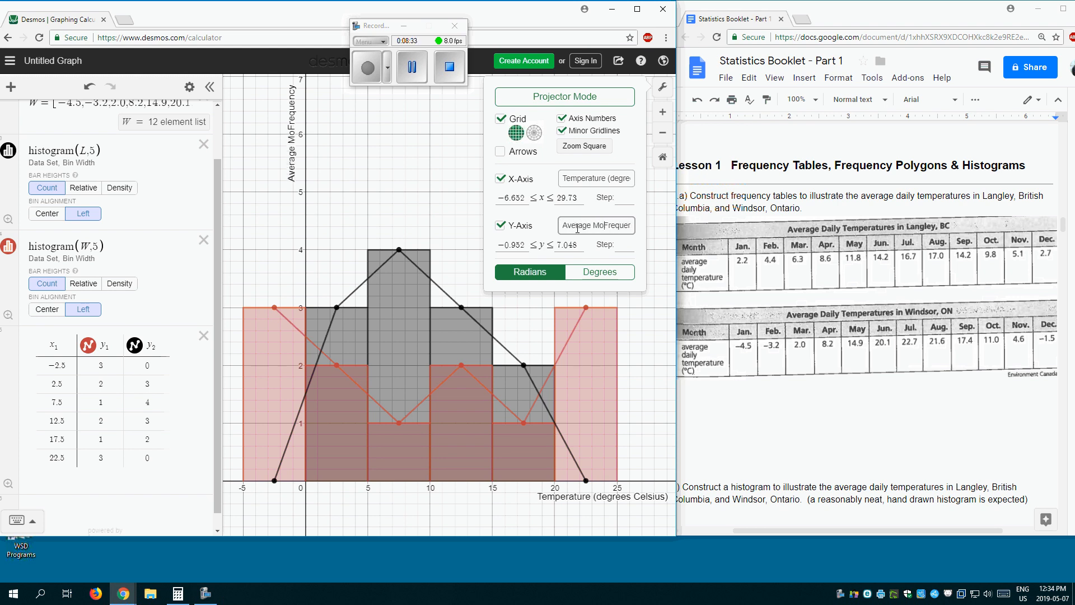
{"action": "type", "text": "nthly Tem"}
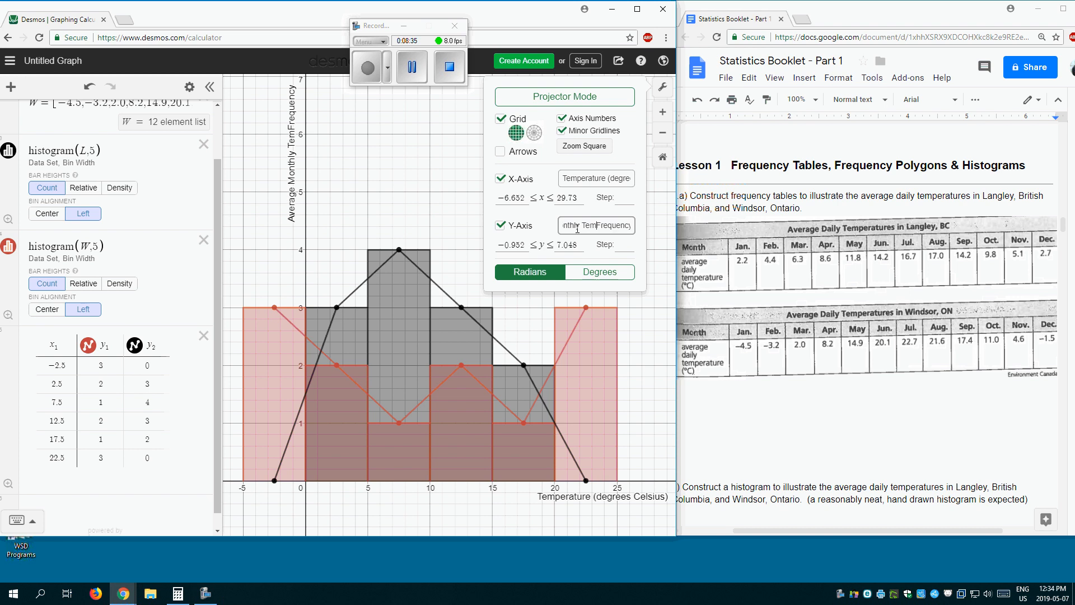
{"action": "type", "text": "perature"}
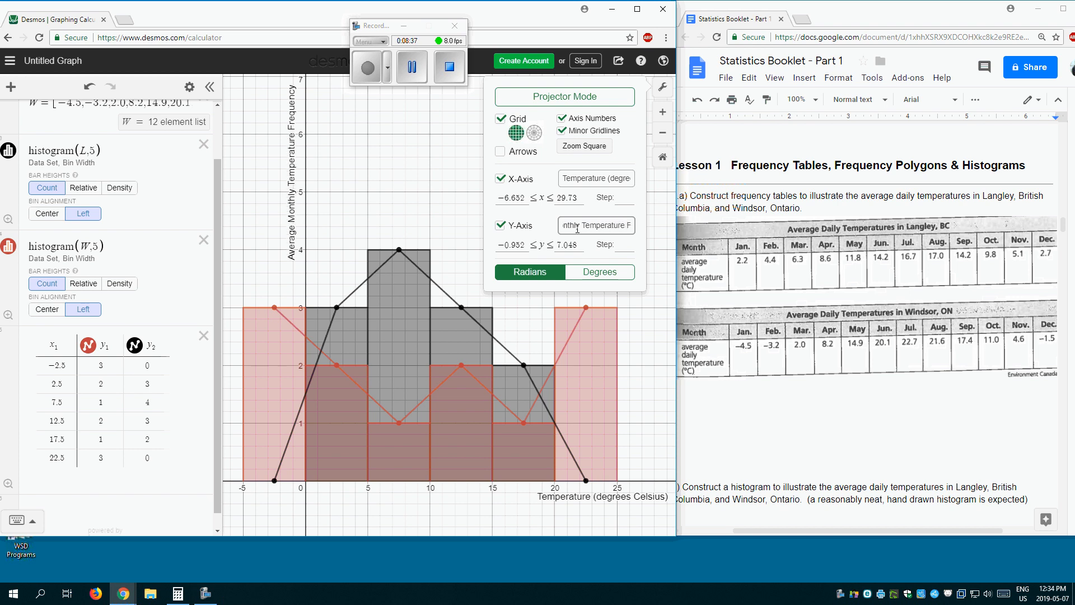
{"action": "left_click", "coordinate": [331, 202]}
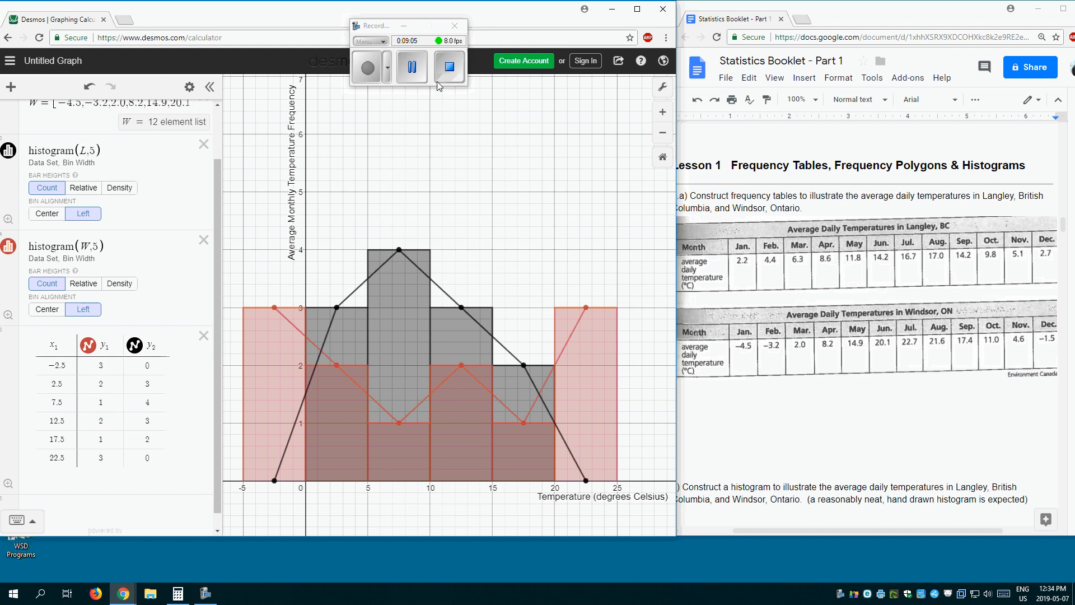
{"action": "left_click", "coordinate": [407, 81]}
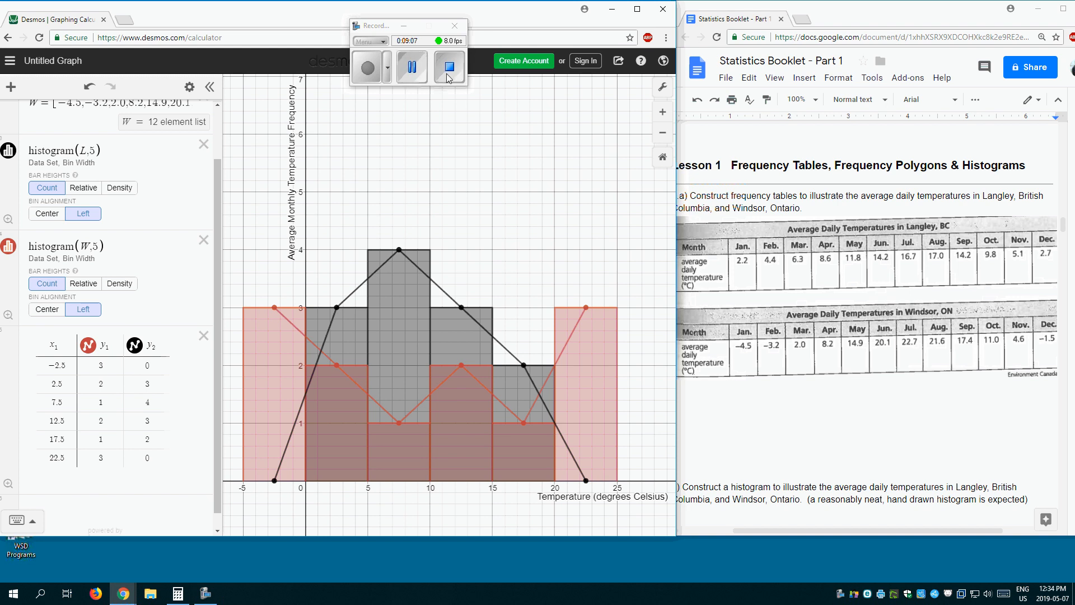